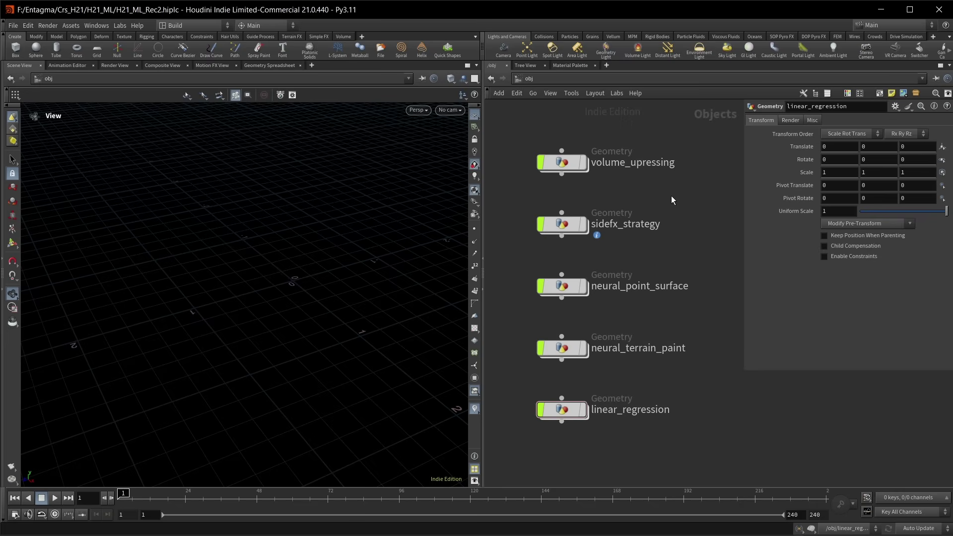
# - Marquee-select the five demo geometry objects in the /obj network
pyautogui.moveTo(527, 128); pyautogui.dragTo(701, 462)
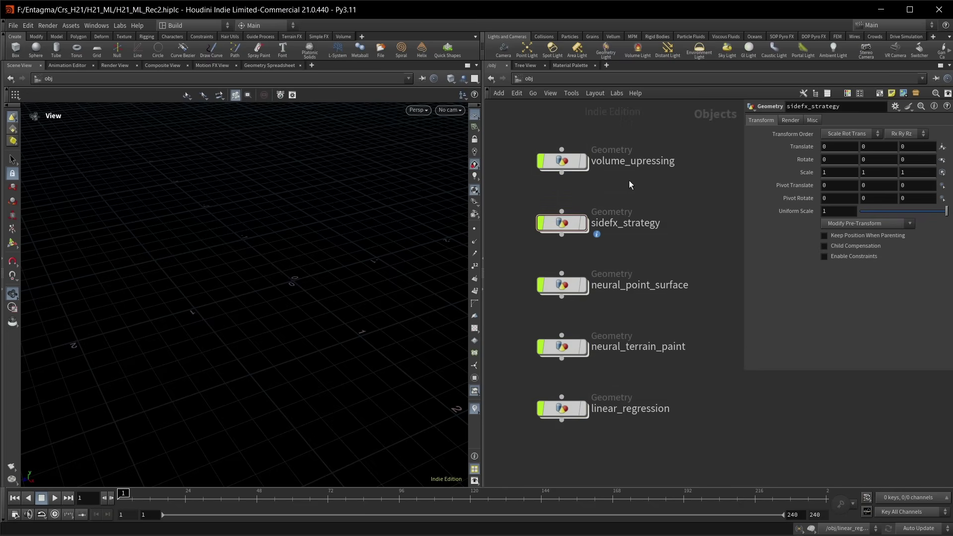
# - Dive into volume_upressing and orbit the view around the small smoke volume
pyautogui.doubleClick(562, 160)
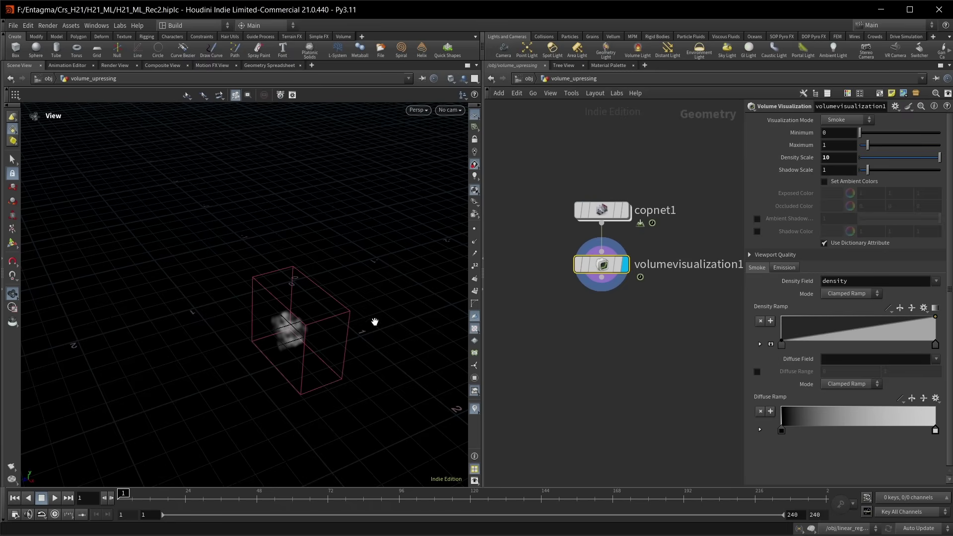
pyautogui.moveTo(392, 318); pyautogui.dragTo(333, 319)
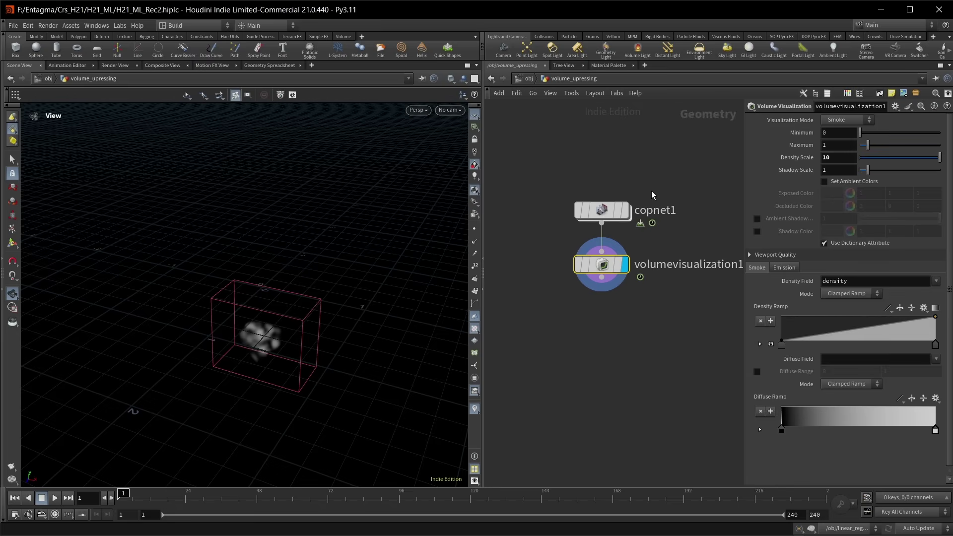
# - Display copnet1 and apply Pyro Configure Billowy Smoke inside it
pyautogui.click(624, 210)
pyautogui.doubleClick(601, 212)
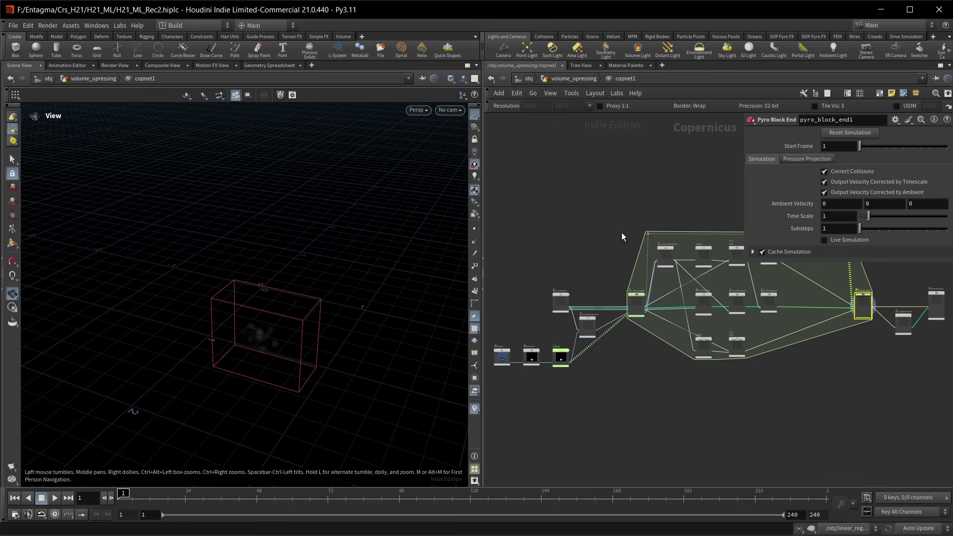
pyautogui.press('Tab')
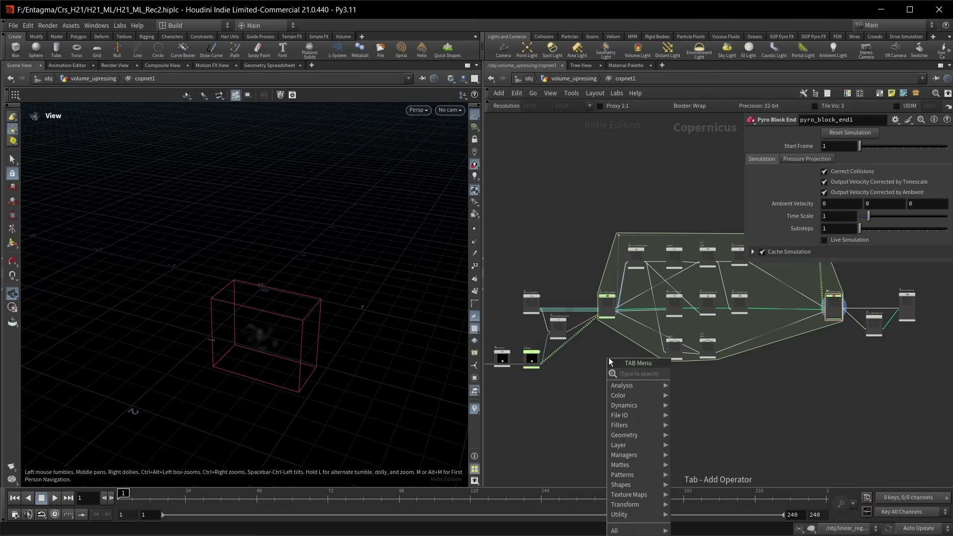
pyautogui.write('pyro confi')
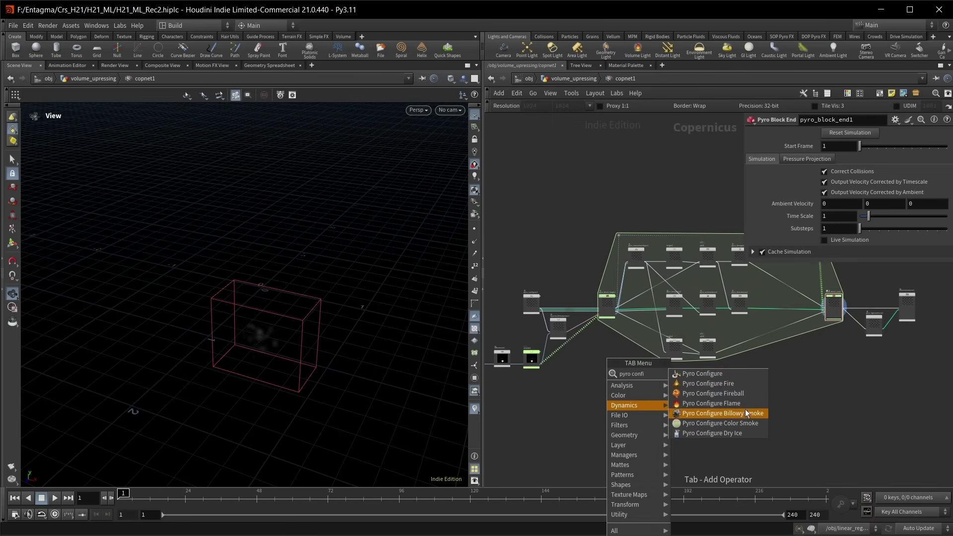
pyautogui.click(765, 413)
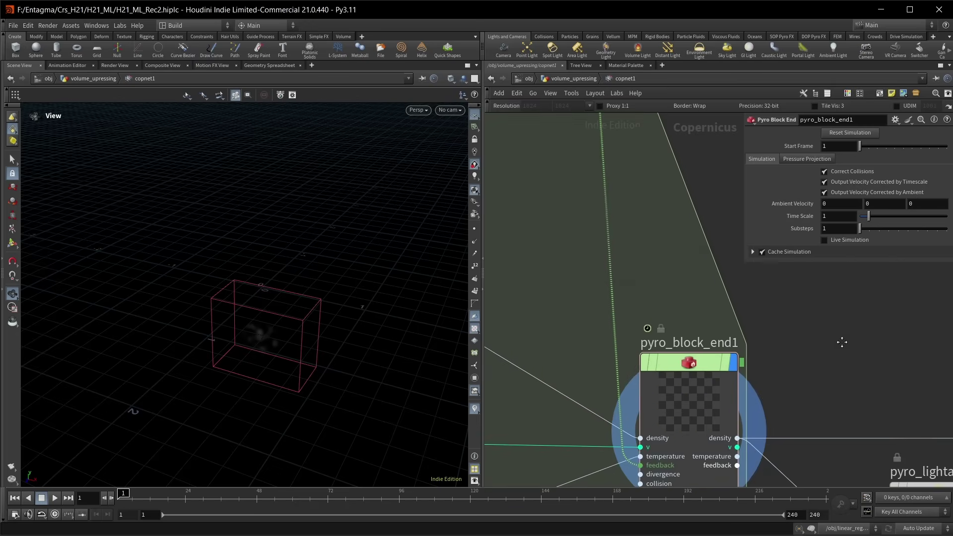
# - Return to volume_upressing, inspect copnet1's volumes and recentre the smoke in the viewport
pyautogui.click(563, 80)
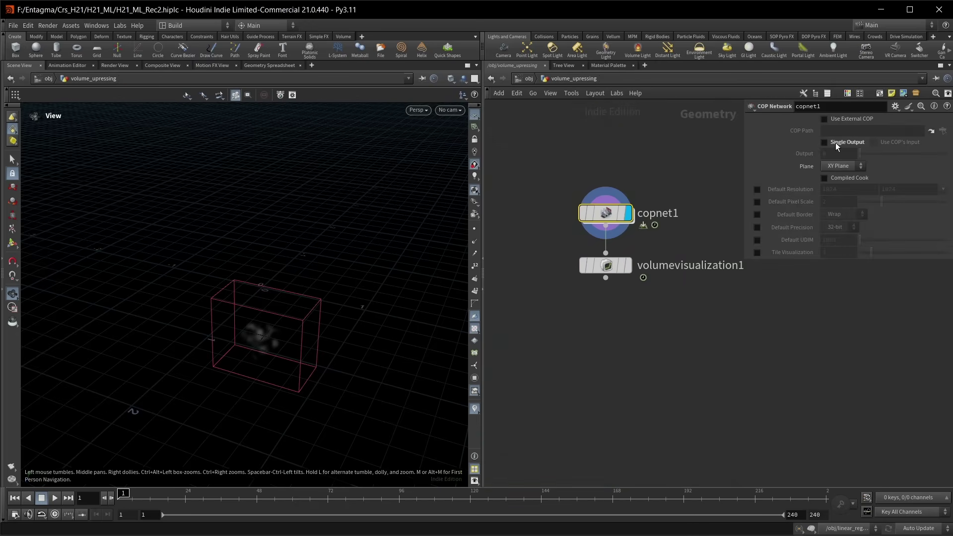
pyautogui.click(565, 213)
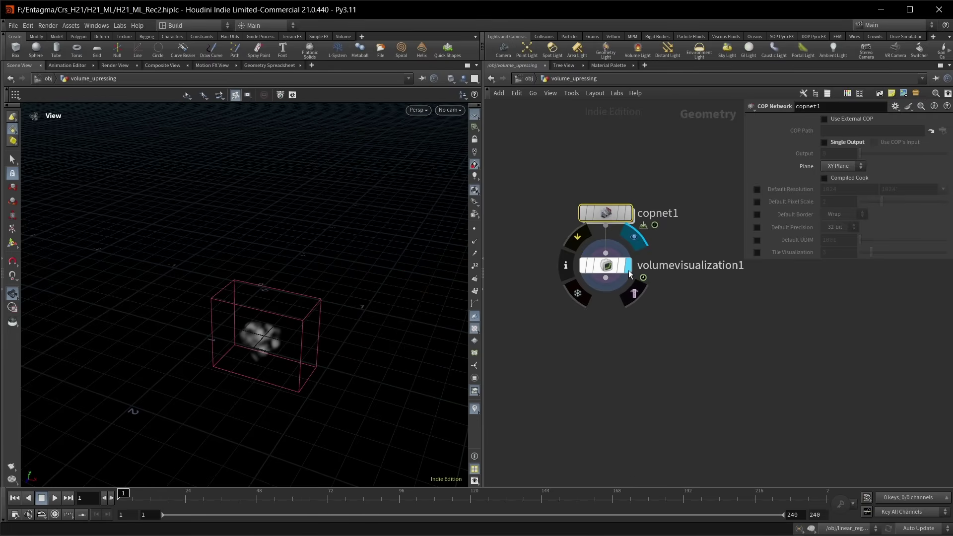
pyautogui.moveTo(240, 335); pyautogui.dragTo(254, 332, button='middle')
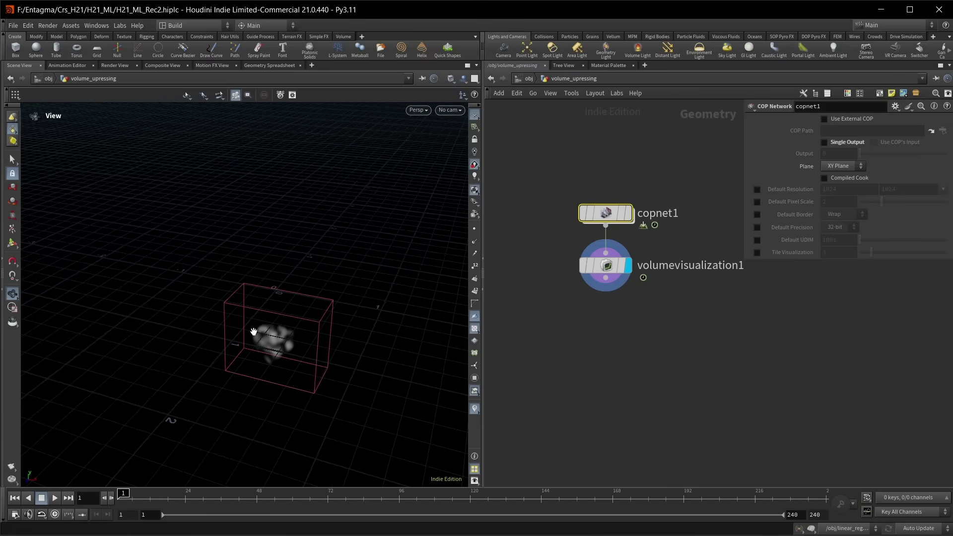
# - Simulate the smoke to frame 117 and place an ML Volume Upres node below volumevisualization1
pyautogui.press('Up')
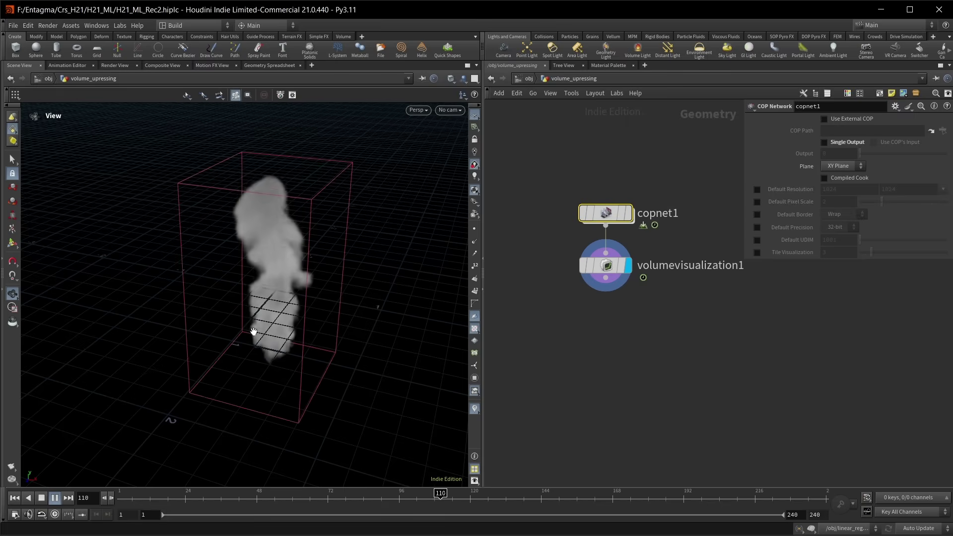
pyautogui.press('Up')
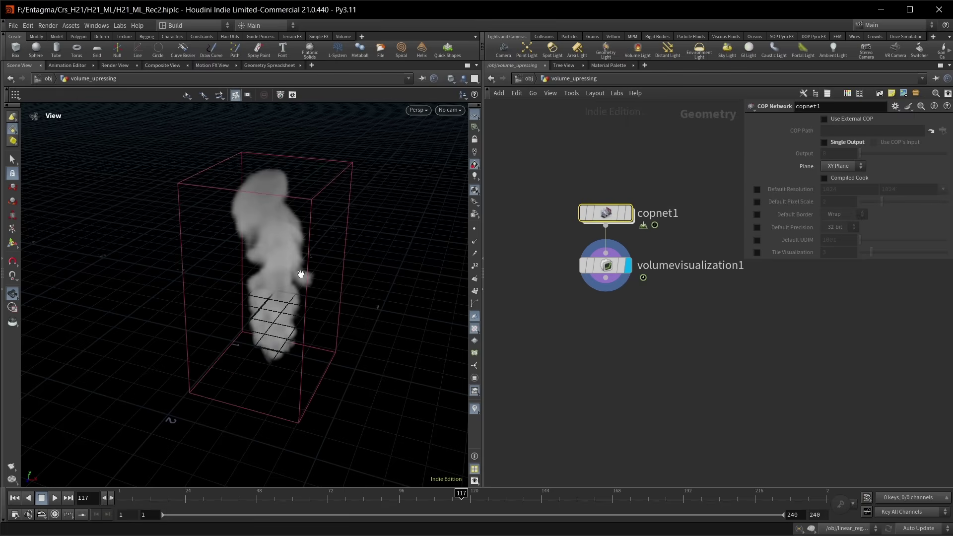
pyautogui.moveTo(586, 342); pyautogui.dragTo(572, 344, button='middle')
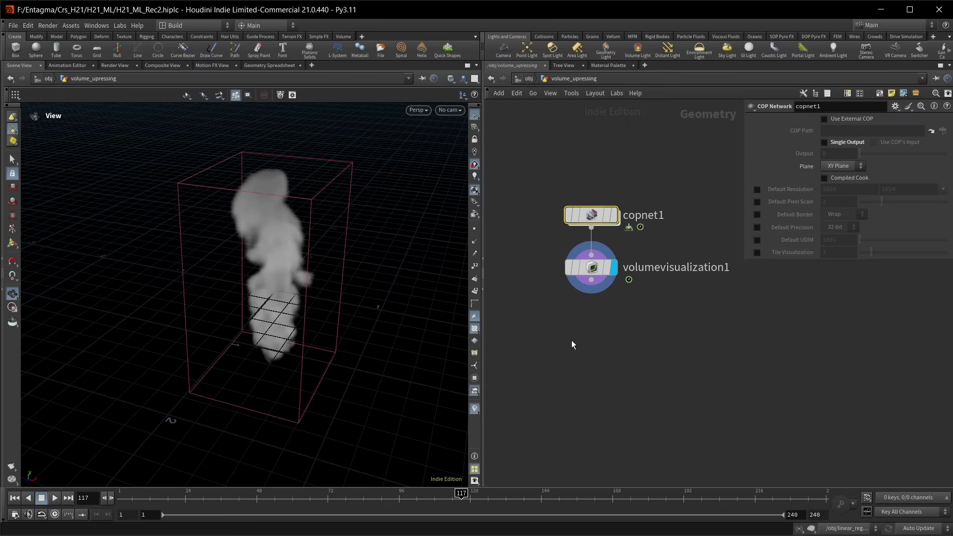
pyautogui.press('Tab')
pyautogui.write('upre')
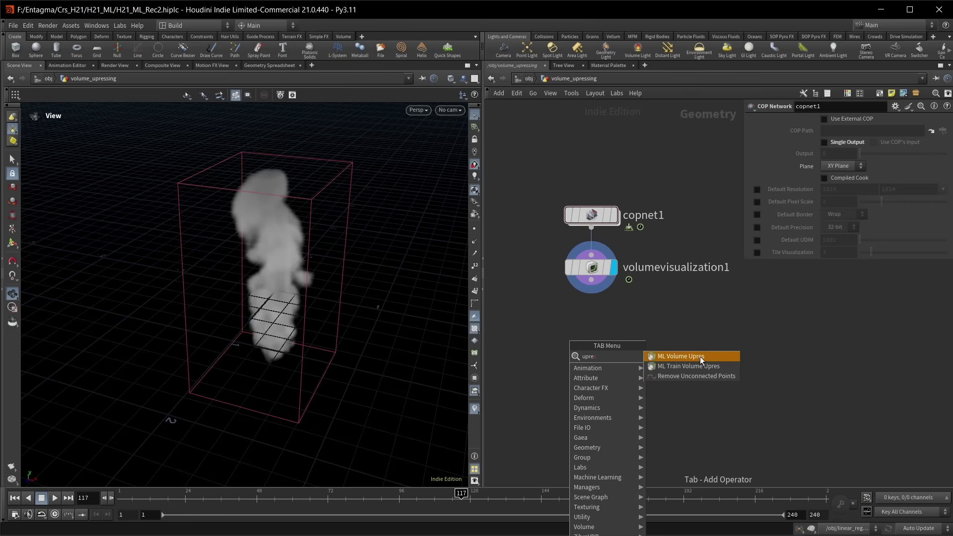
pyautogui.click(700, 356)
pyautogui.click(591, 339)
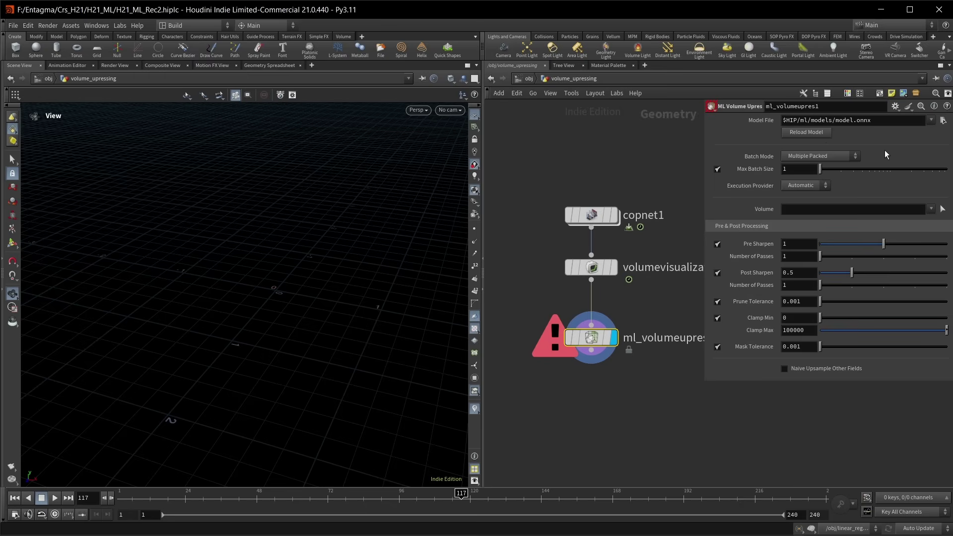
# - Load billowysmoke_2x_medium_v1.onnx from shfs:/houdini/nodes/sop/ml_volumeupres/ml/billowysmoke as the model file
pyautogui.click(943, 120)
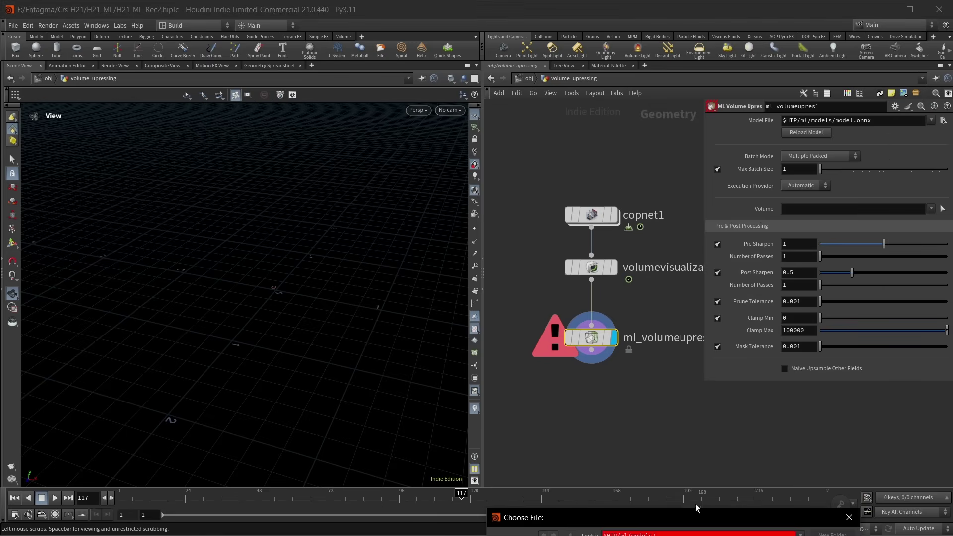
pyautogui.click(392, 137)
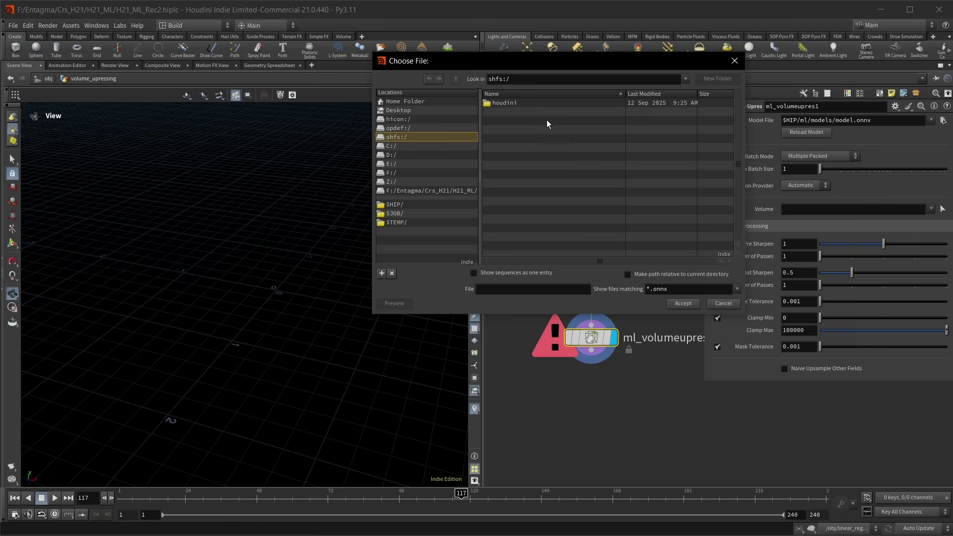
pyautogui.doubleClick(537, 105)
pyautogui.doubleClick(532, 115)
pyautogui.doubleClick(527, 113)
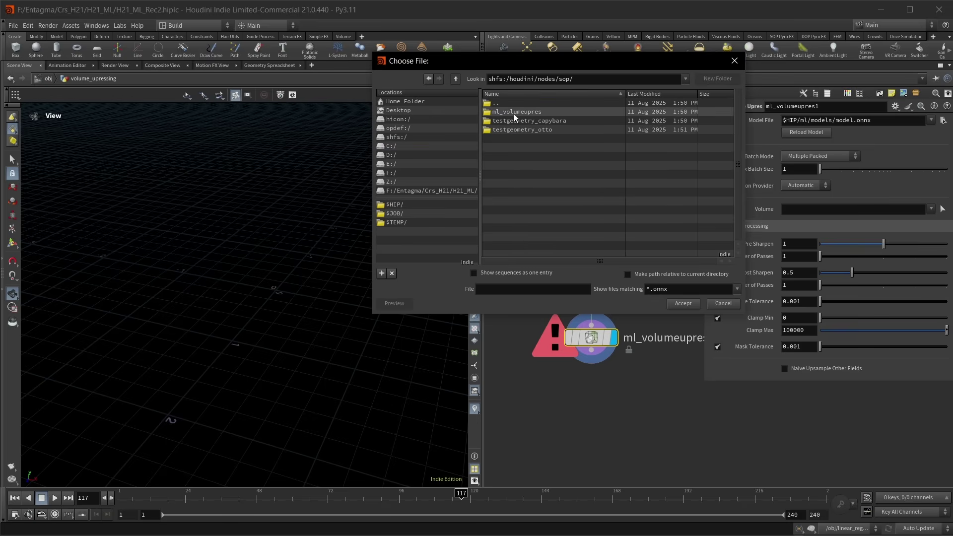
pyautogui.doubleClick(513, 114)
pyautogui.doubleClick(519, 112)
pyautogui.doubleClick(519, 112)
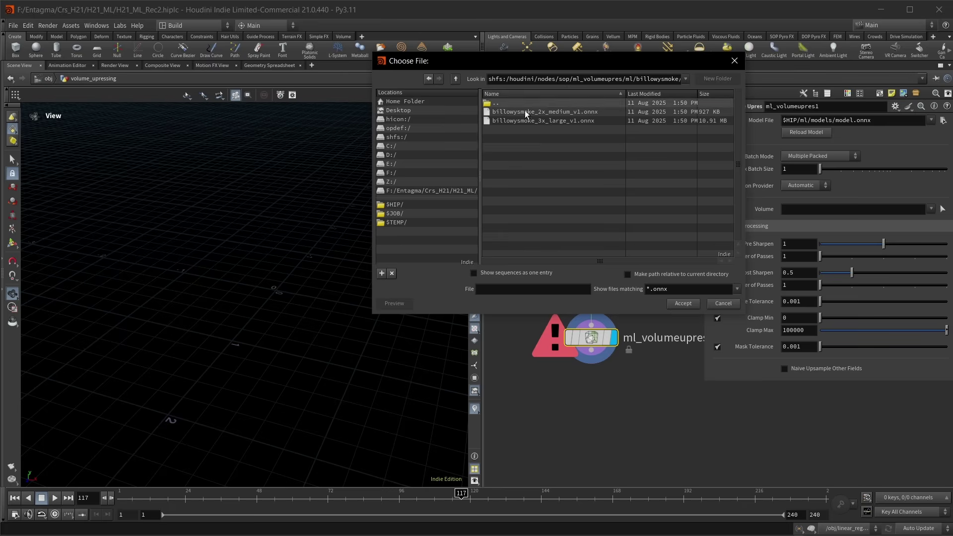
pyautogui.moveTo(549, 61); pyautogui.dragTo(316, 99)
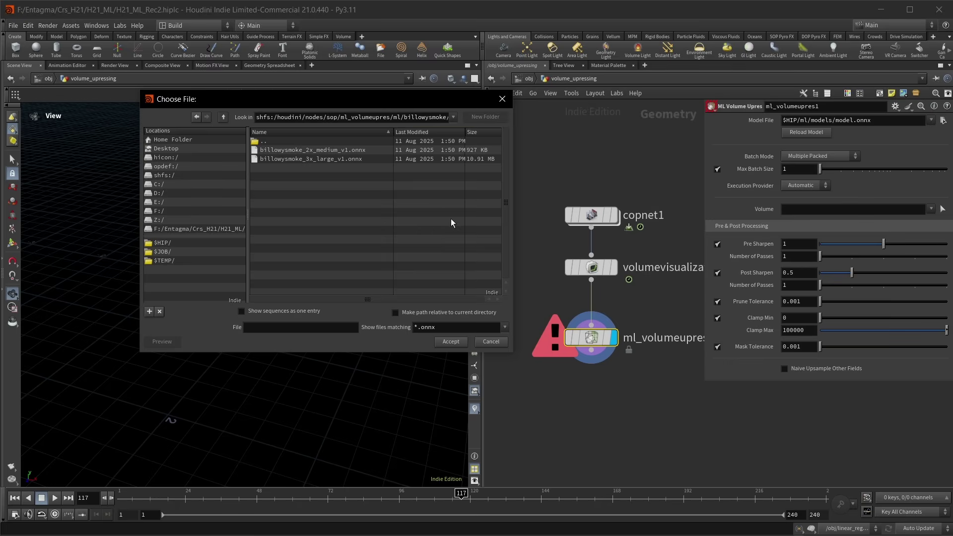
pyautogui.click(303, 150)
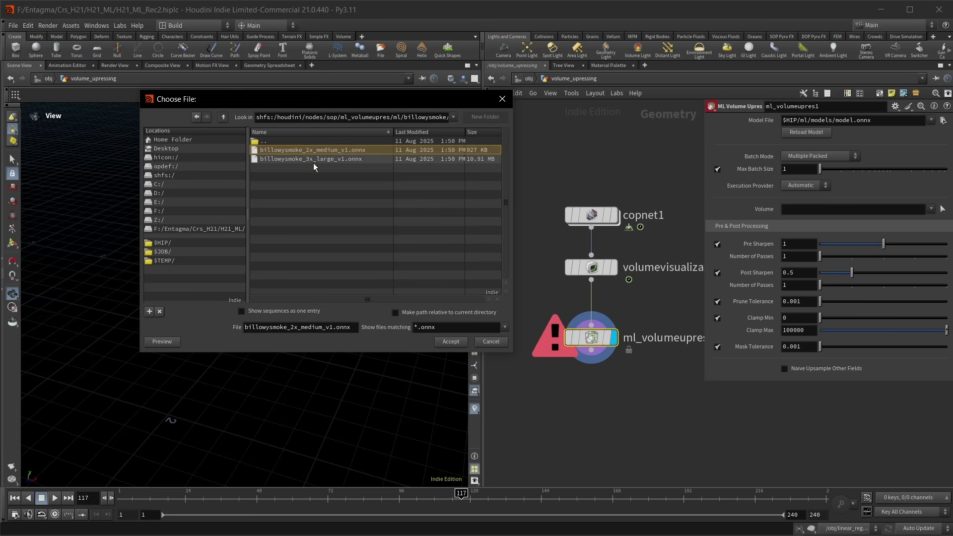
pyautogui.click(451, 341)
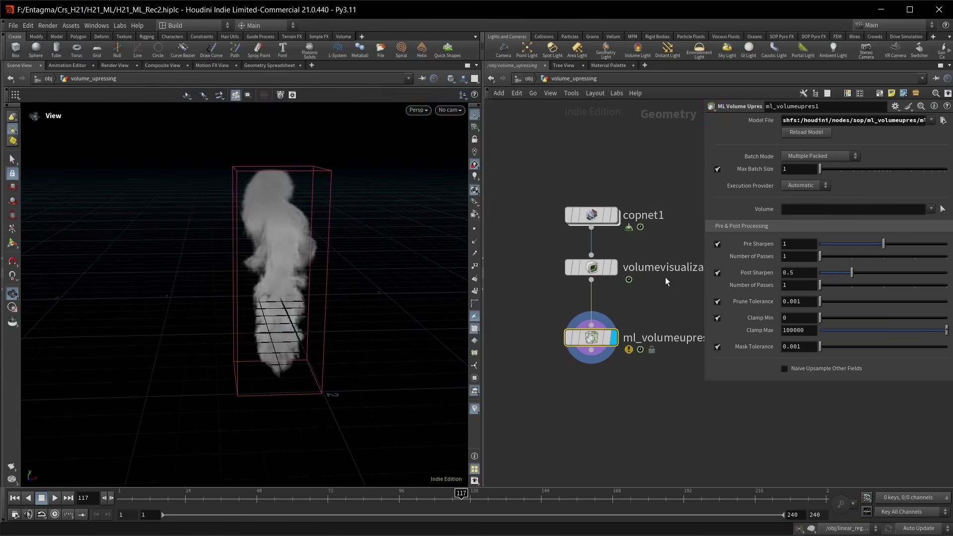
# - Compare original and upressed smoke, then enable Naive Upsample Other Fields with a Sinc filter at scale 2
pyautogui.click(616, 266)
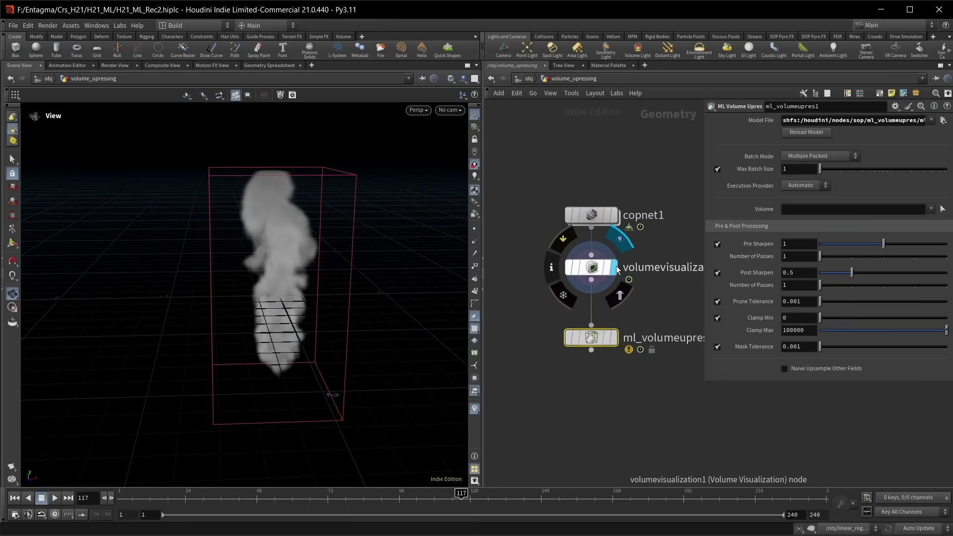
pyautogui.click(615, 337)
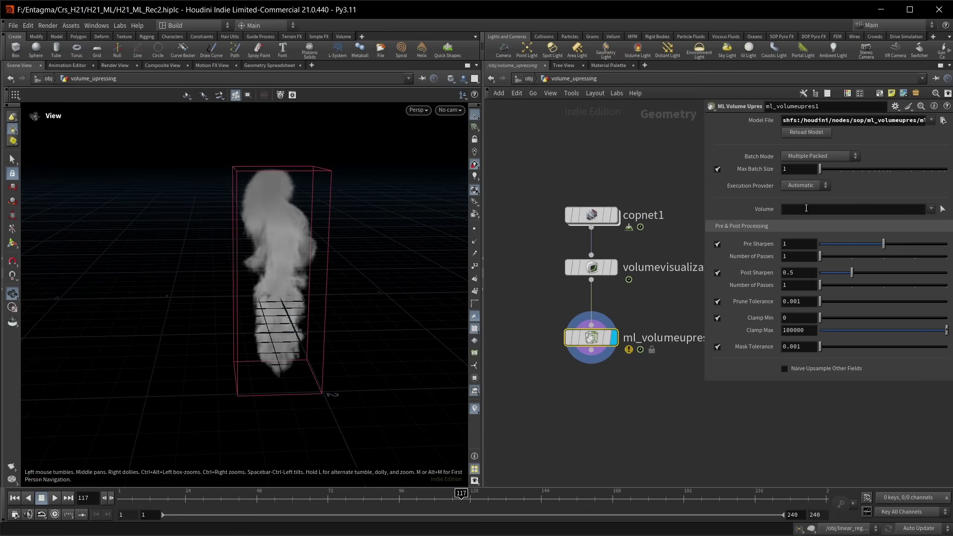
pyautogui.click(931, 210)
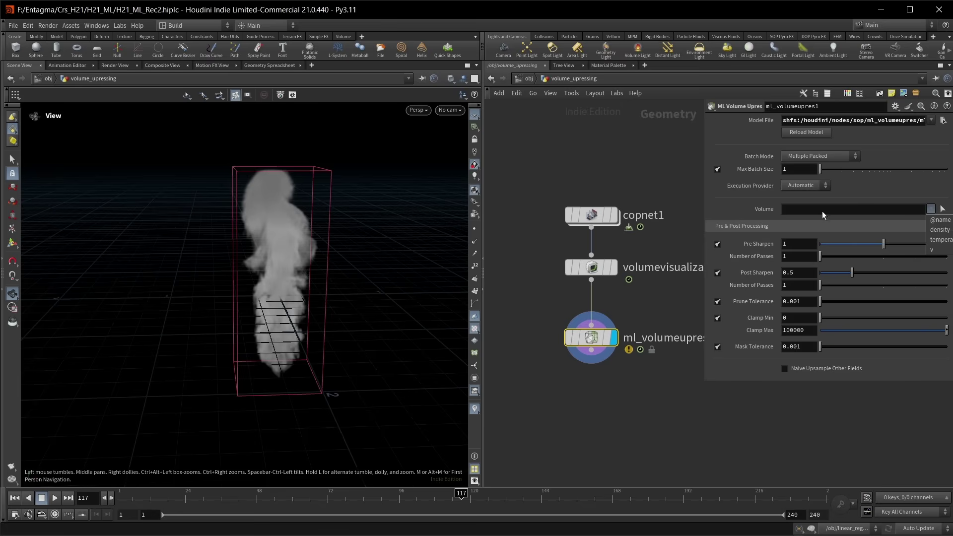
pyautogui.click(924, 232)
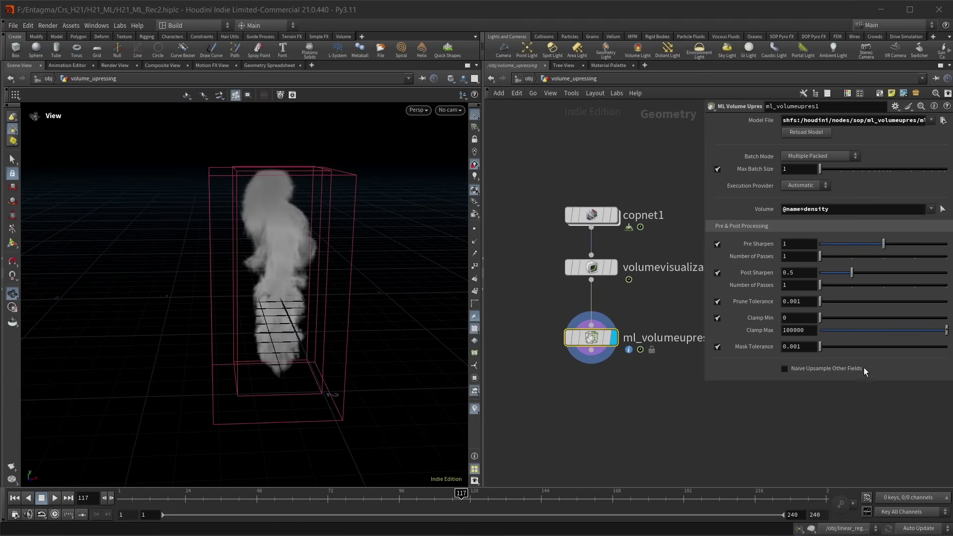
pyautogui.click(804, 368)
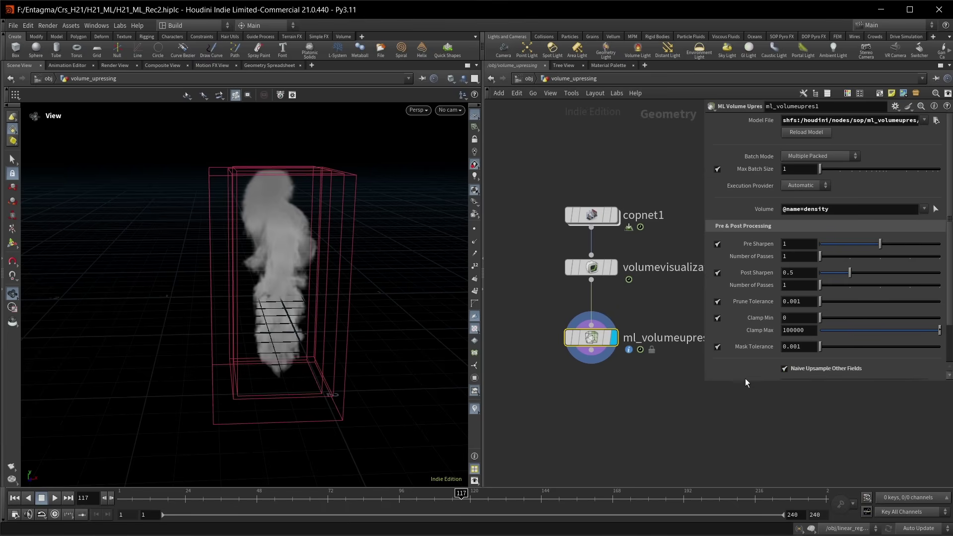
pyautogui.moveTo(744, 380); pyautogui.dragTo(744, 457)
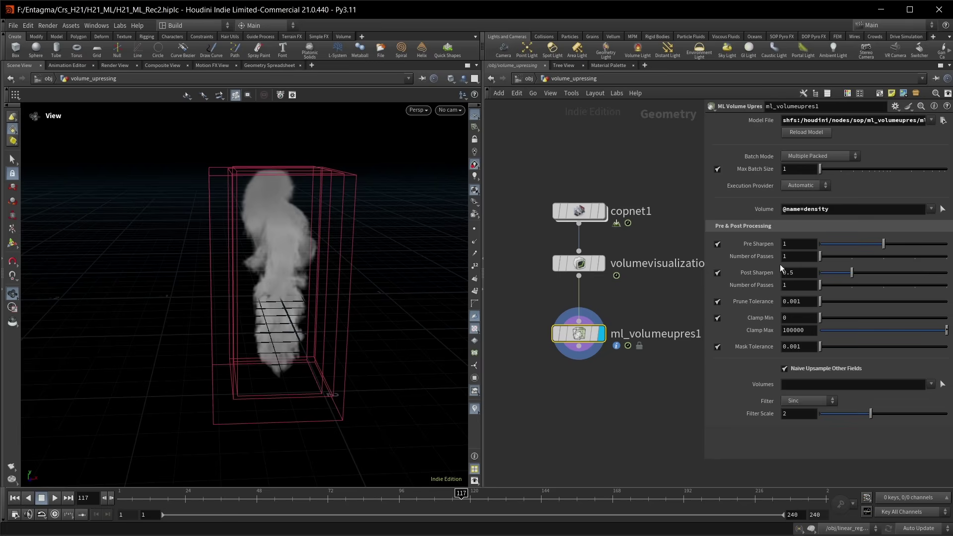
# - Set Pre Sharpen Number of Passes to 5 and select ml_volumeupres1 after it recooks
pyautogui.click(798, 261)
pyautogui.write('5')
pyautogui.press('Return')
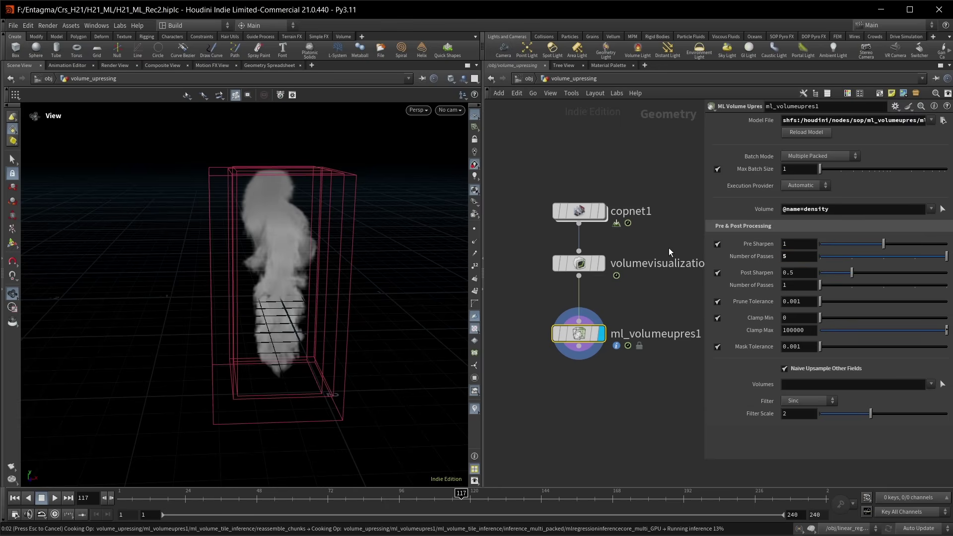
pyautogui.moveTo(639, 400); pyautogui.dragTo(629, 390, button='middle')
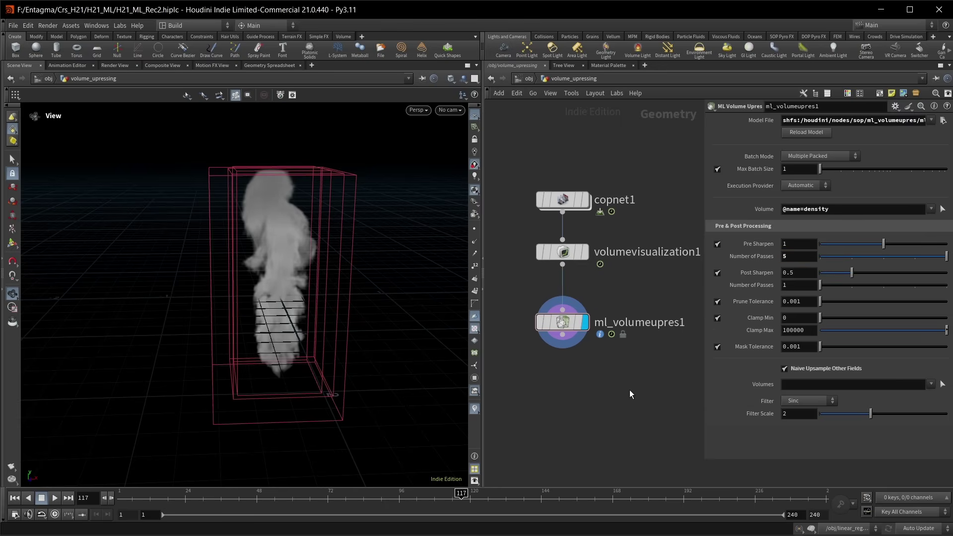
pyautogui.moveTo(637, 414); pyautogui.dragTo(503, 303)
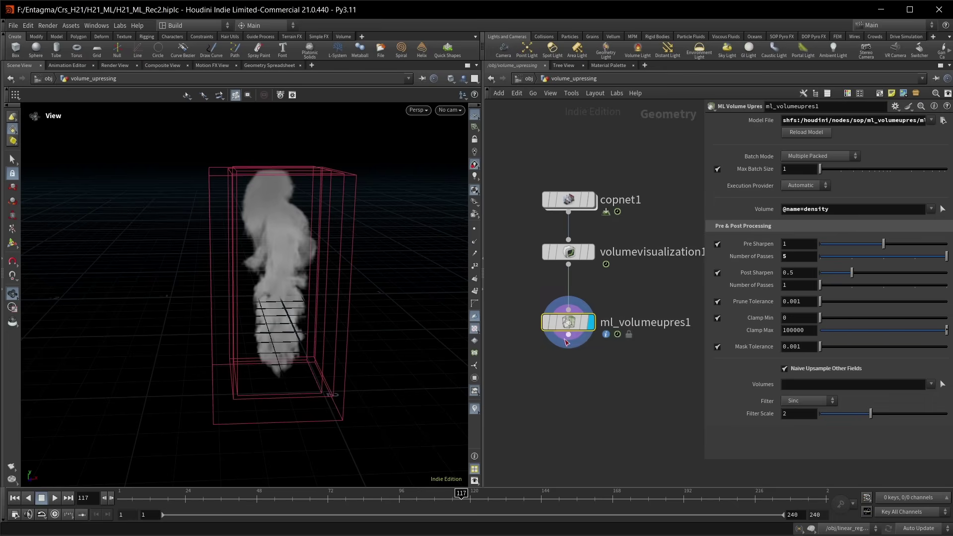
pyautogui.moveTo(591, 334)
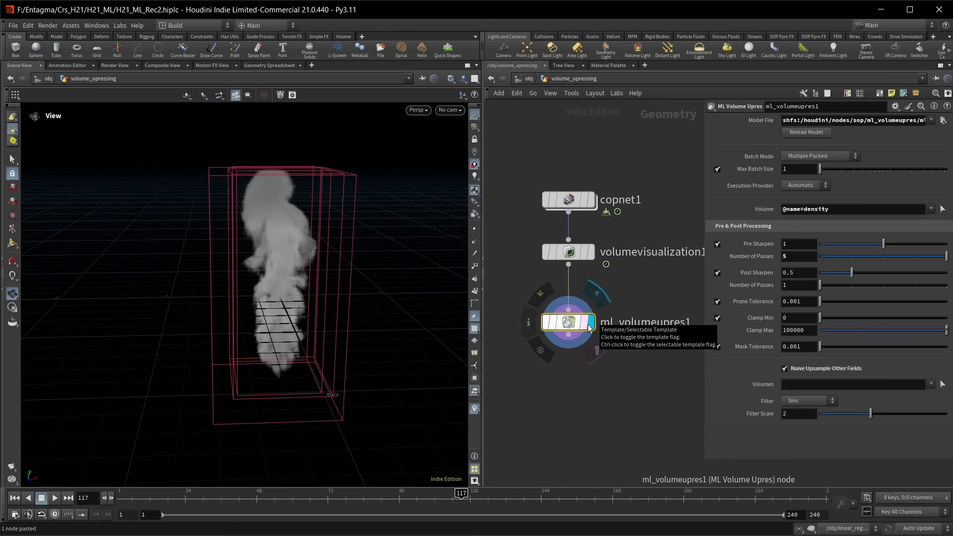
# - Chain a copy, ml_volumeupres2, below ml_volumeupres1 and compare its result with the low-res smoke
pyautogui.keyDown('alt'); pyautogui.moveTo(589, 327); pyautogui.dragTo(637, 338); pyautogui.keyUp('alt')
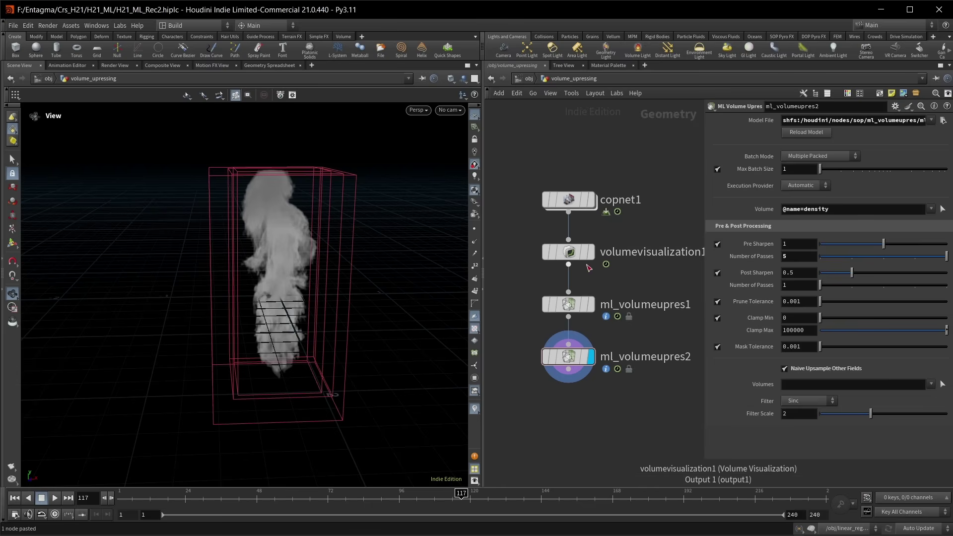
pyautogui.click(590, 356)
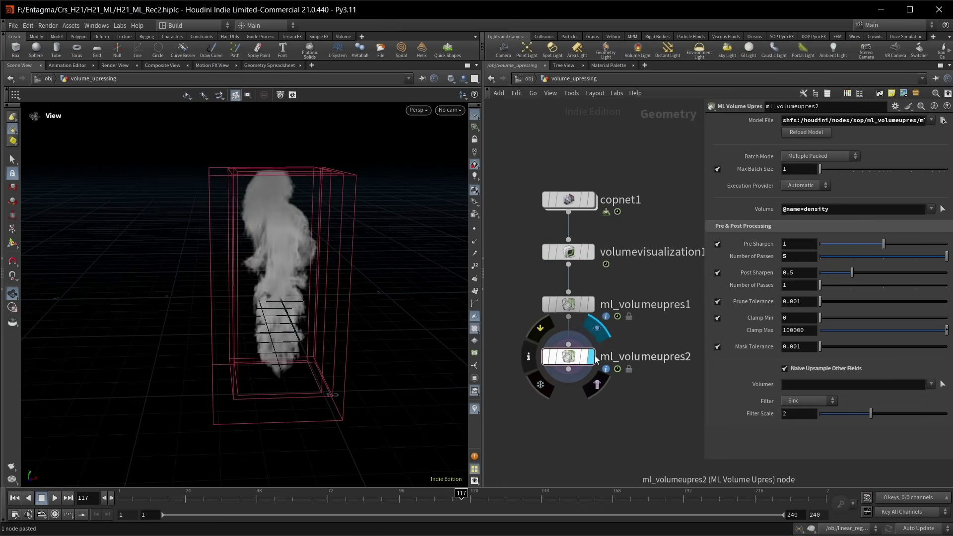
pyautogui.click(590, 252)
pyautogui.click(590, 355)
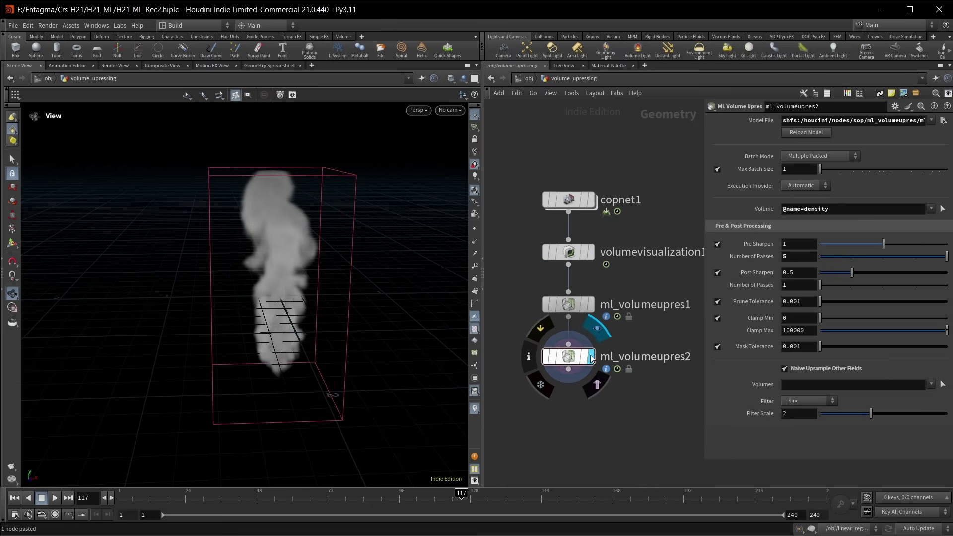
pyautogui.click(591, 253)
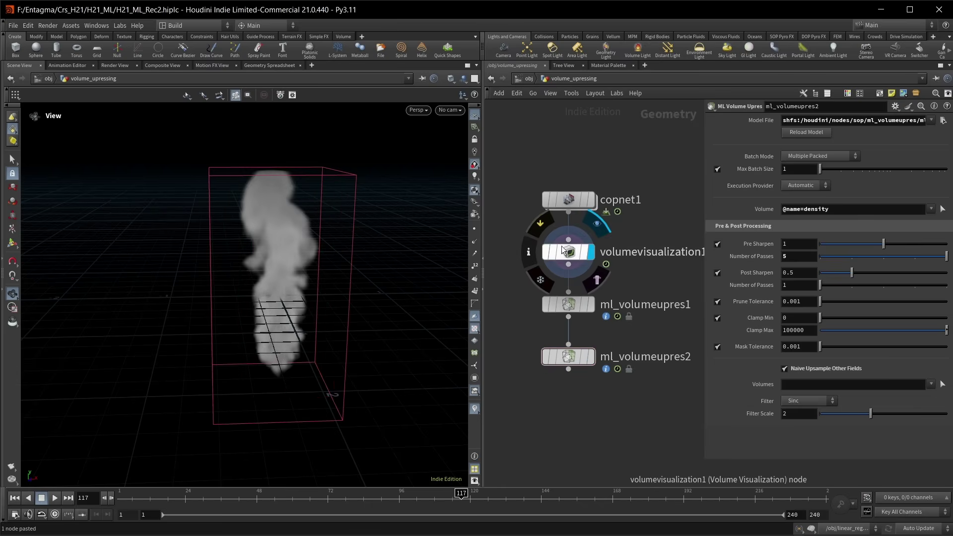
# - Hide the parameter dialog, expand and read the Pros and Cons notes, then return to /obj
pyautogui.press('p')
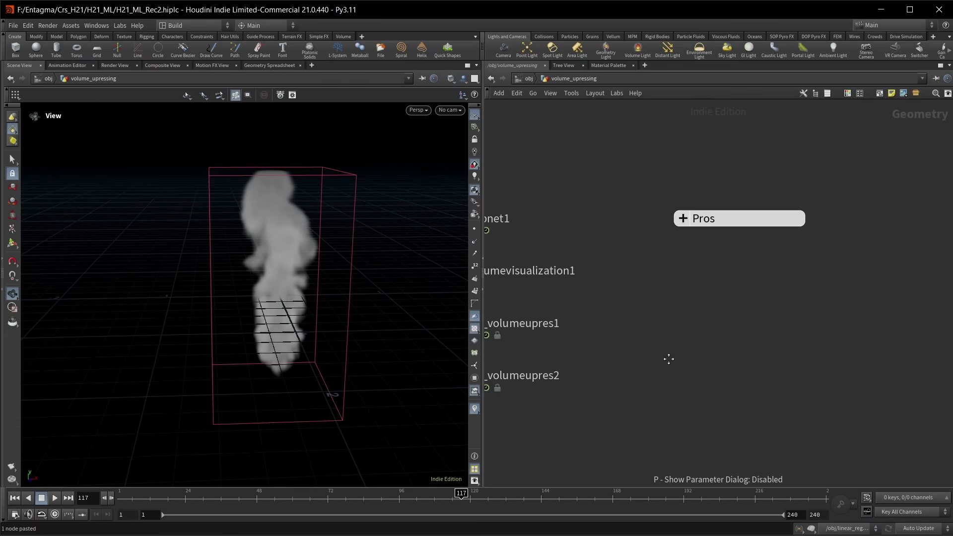
pyautogui.click(558, 210)
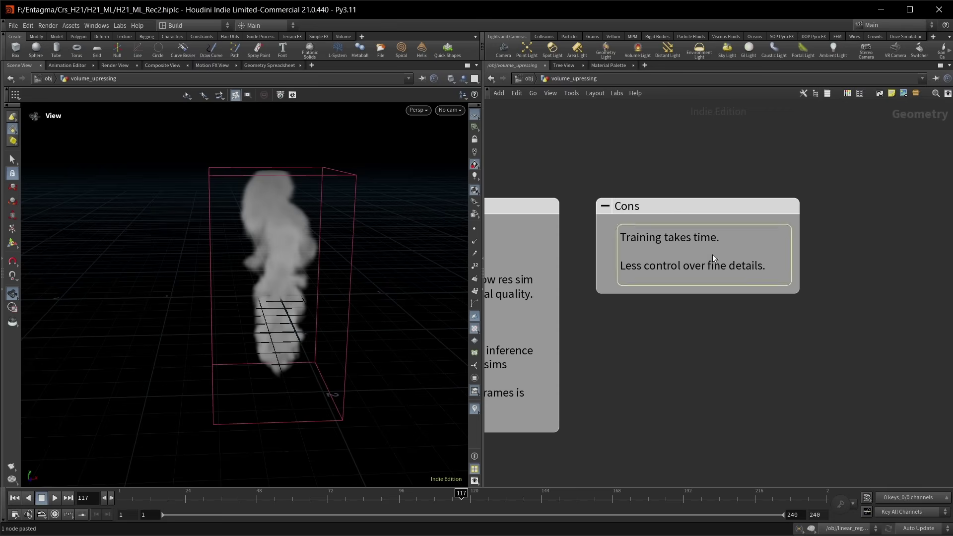
pyautogui.click(531, 78)
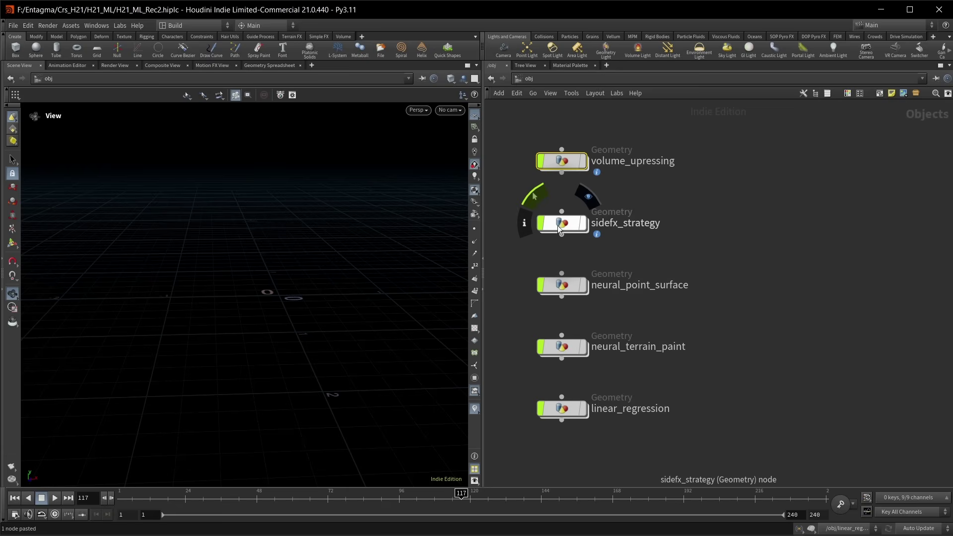
# - Present the Strategy and Technical notes inside sidefx_strategy, then return to /obj
pyautogui.doubleClick(562, 226)
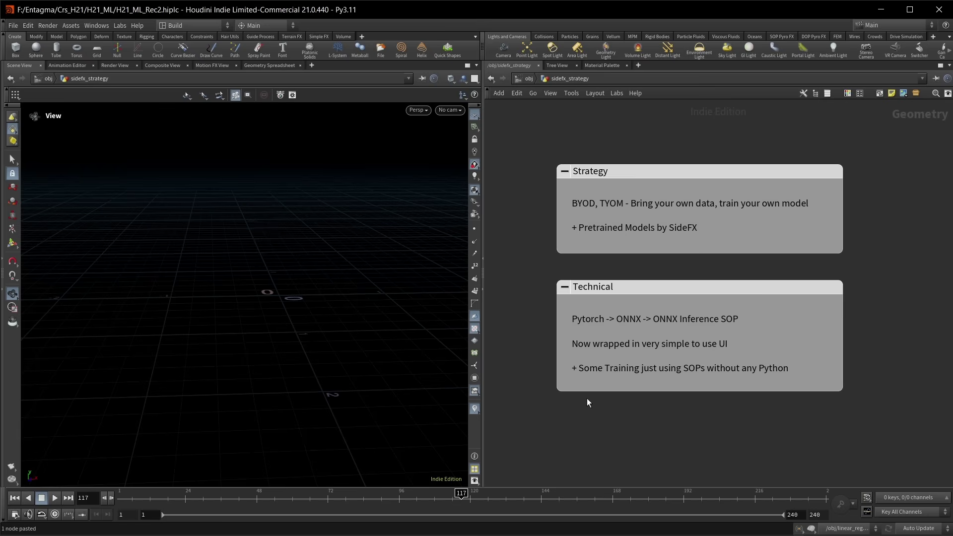
pyautogui.click(529, 79)
# - Dive inside the neural_point_surface geometry object to reach its pig-head point cloud
pyautogui.doubleClick(562, 284)
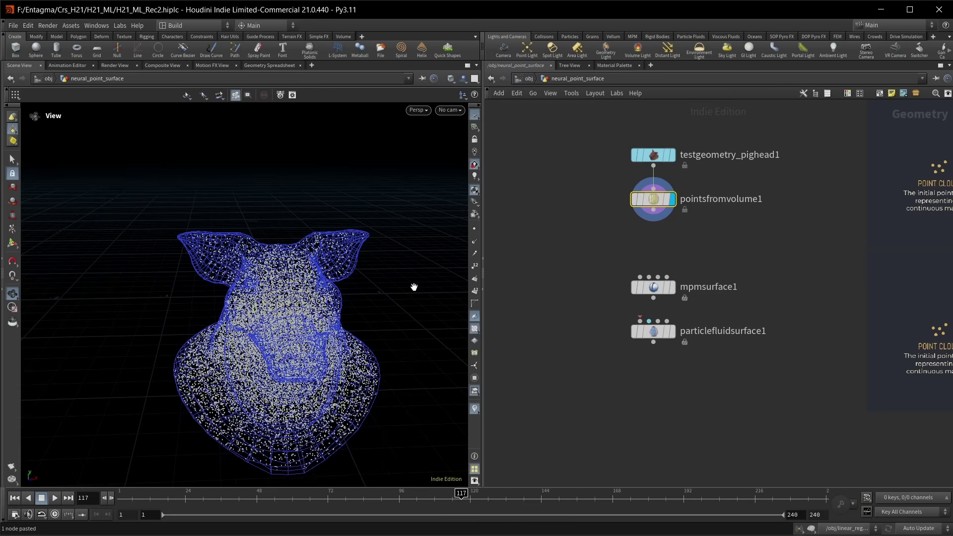
# - Add a Neural Point Surface node below pointsfromvolume1
pyautogui.press('Tab')
pyautogui.write('neur')
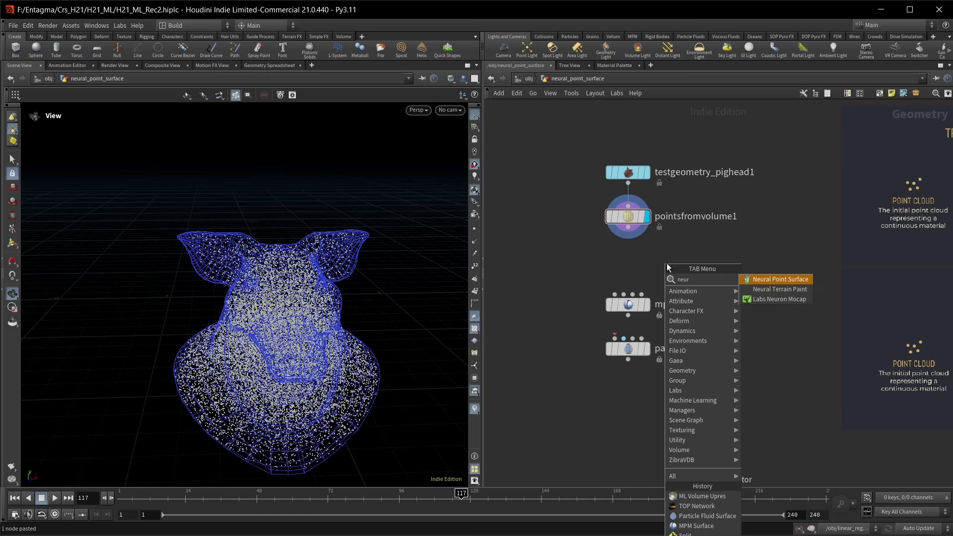
pyautogui.click(793, 279)
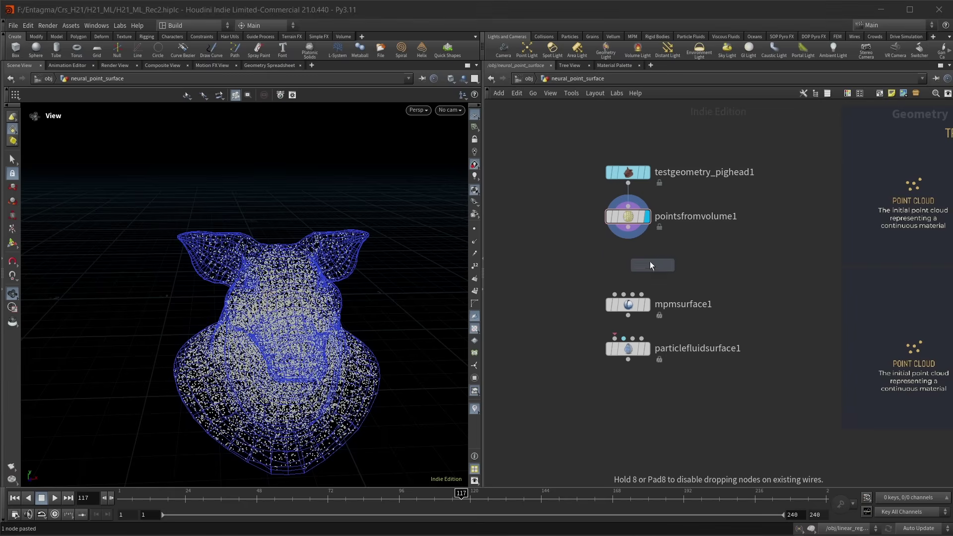
pyautogui.click(628, 260)
# - Wire pointsfromvolume1 into neuralpointsurface1 and display the smooth pig-head surface
pyautogui.click(628, 304)
pyautogui.moveTo(555, 334); pyautogui.dragTo(749, 396)
pyautogui.moveTo(748, 392); pyautogui.dragTo(699, 396, button='middle')
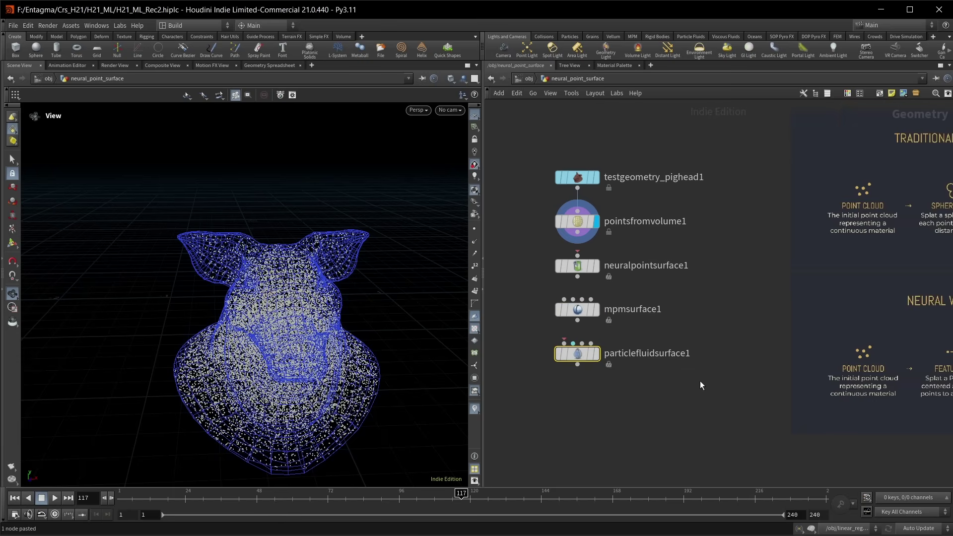
pyautogui.click(578, 254)
pyautogui.click(578, 255)
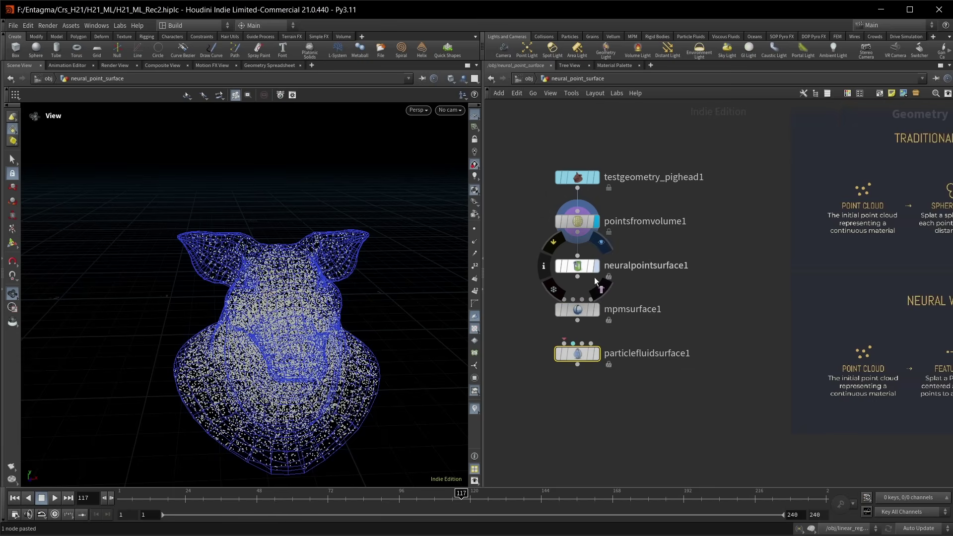
pyautogui.click(598, 265)
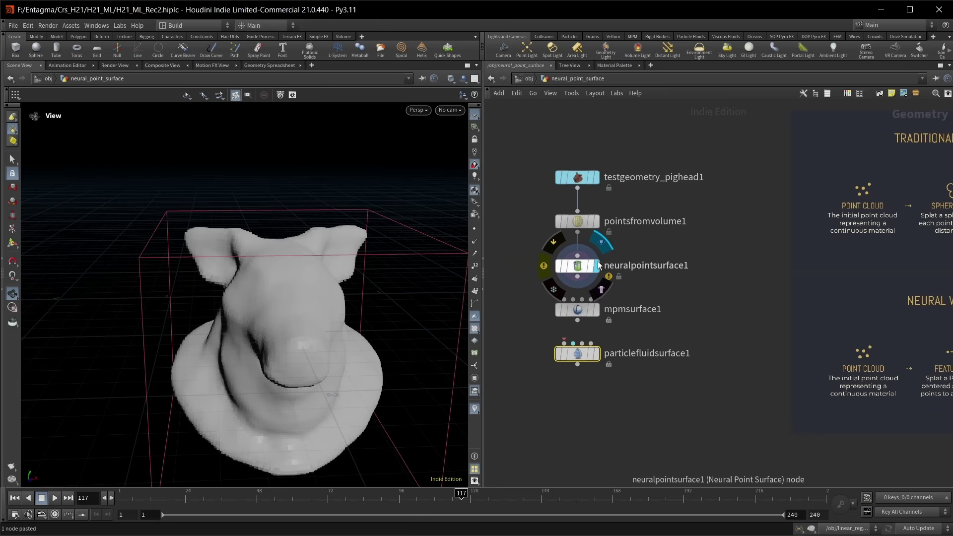
pyautogui.moveTo(286, 298); pyautogui.dragTo(310, 268)
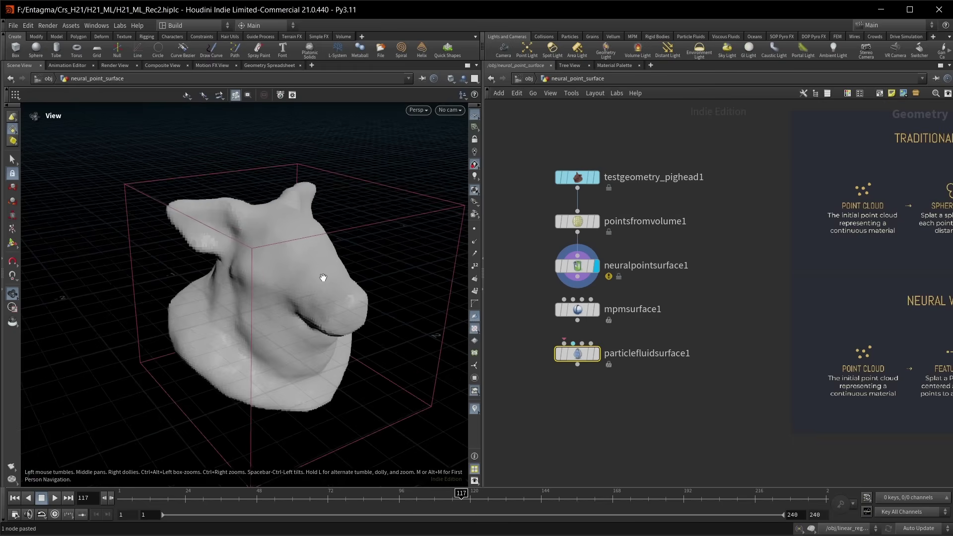
# - Show neuralpointsurface1's parameters, keep Neural Model at Balanced, and expand the Advanced settings
pyautogui.click(577, 265)
pyautogui.press('p')
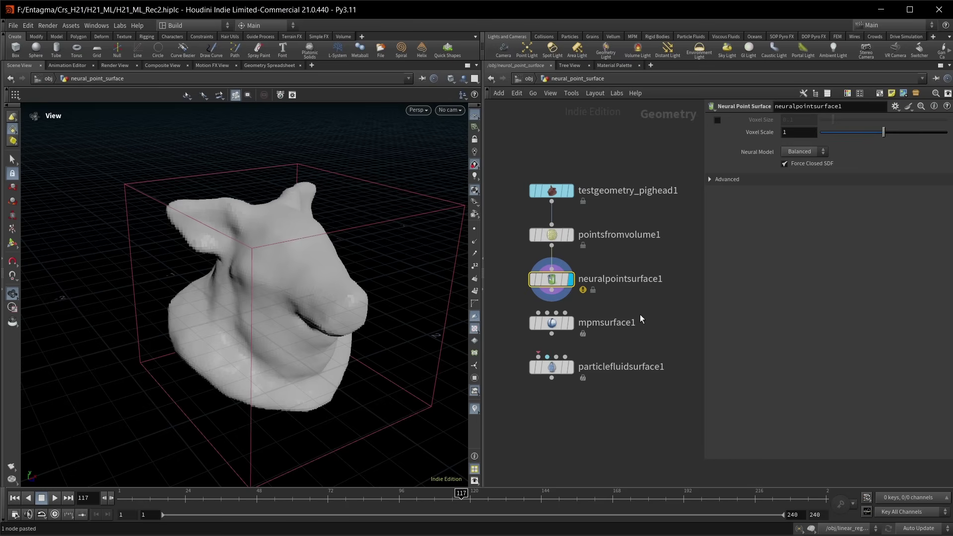
pyautogui.click(818, 152)
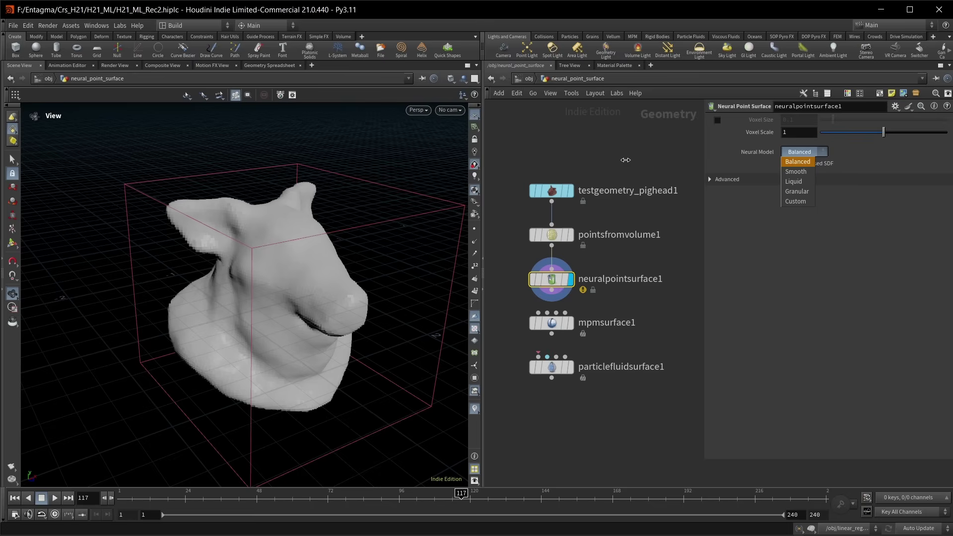
pyautogui.click(797, 161)
pyautogui.moveTo(320, 333); pyautogui.dragTo(329, 321)
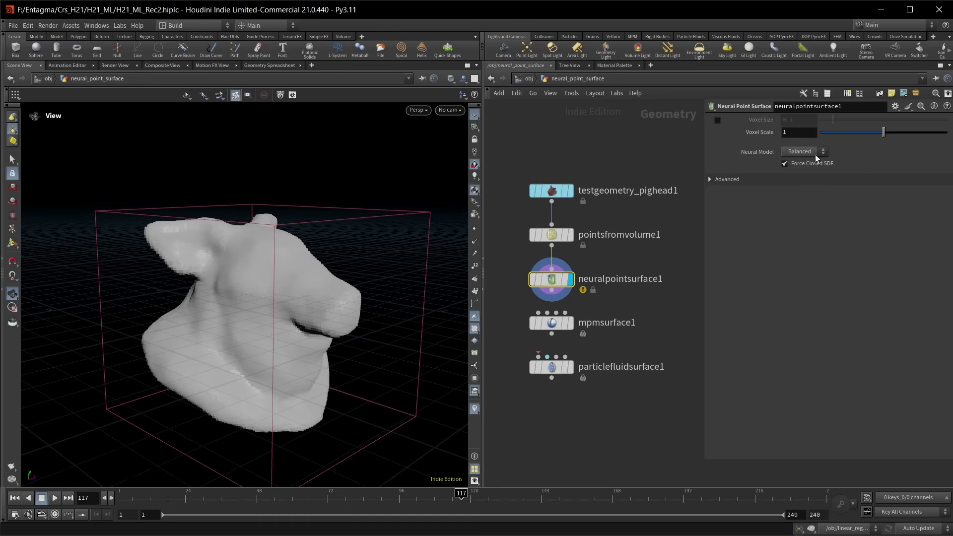
pyautogui.click(798, 150)
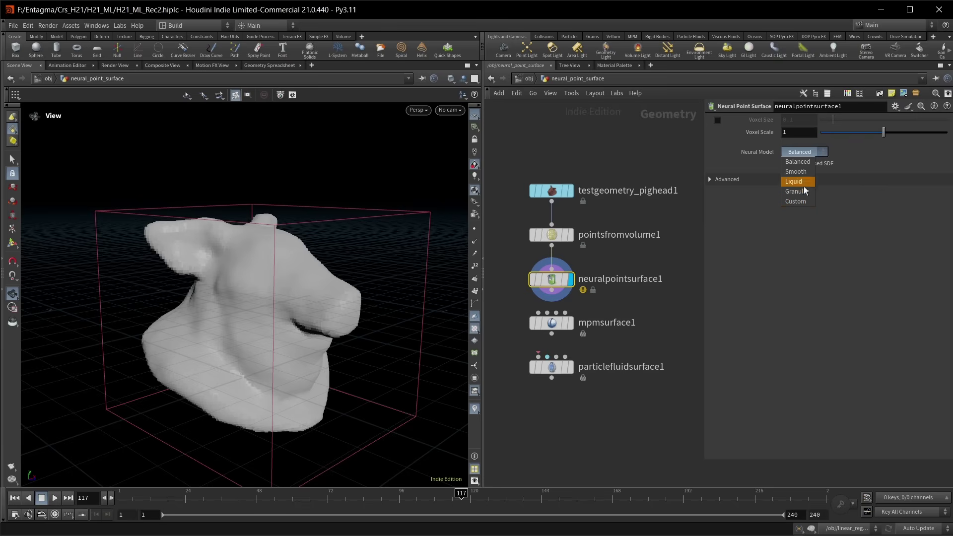
pyautogui.click(708, 179)
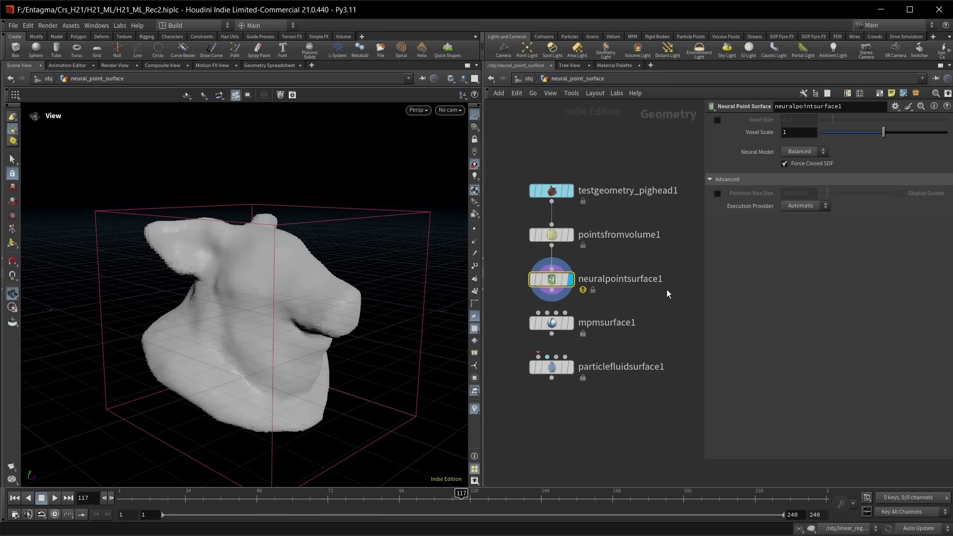
# - Read neuralpointsurface1's node info warning, then close the info window
pyautogui.moveTo(531, 279)
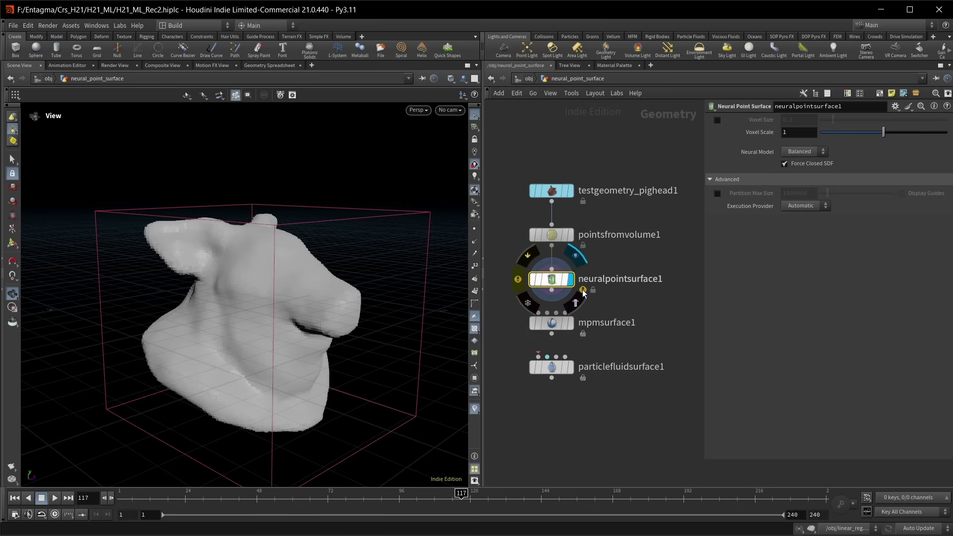
pyautogui.click(518, 277)
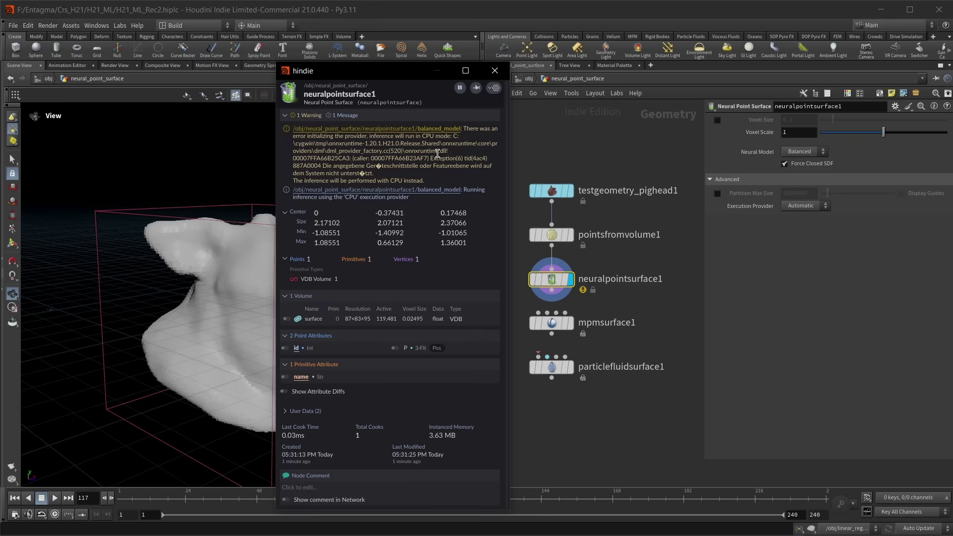
pyautogui.click(495, 71)
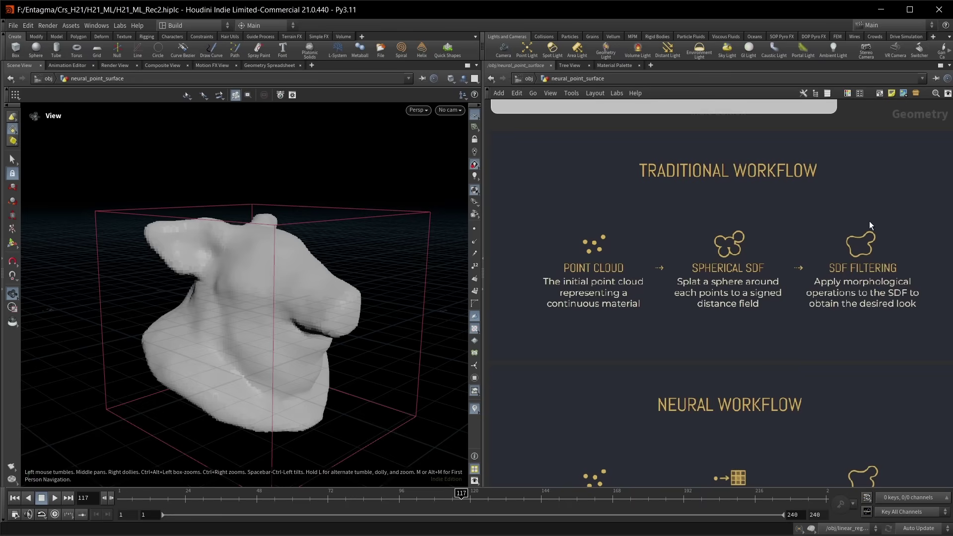
# - Scroll the docs to the Neural Workflow section, then return up to /obj
pyautogui.scroll(-3, 868, 221)
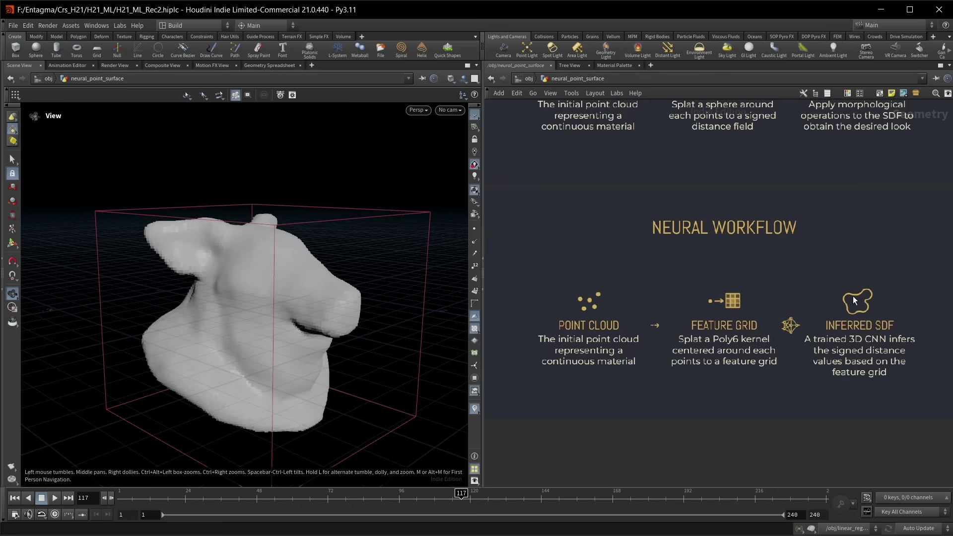
pyautogui.press('u')
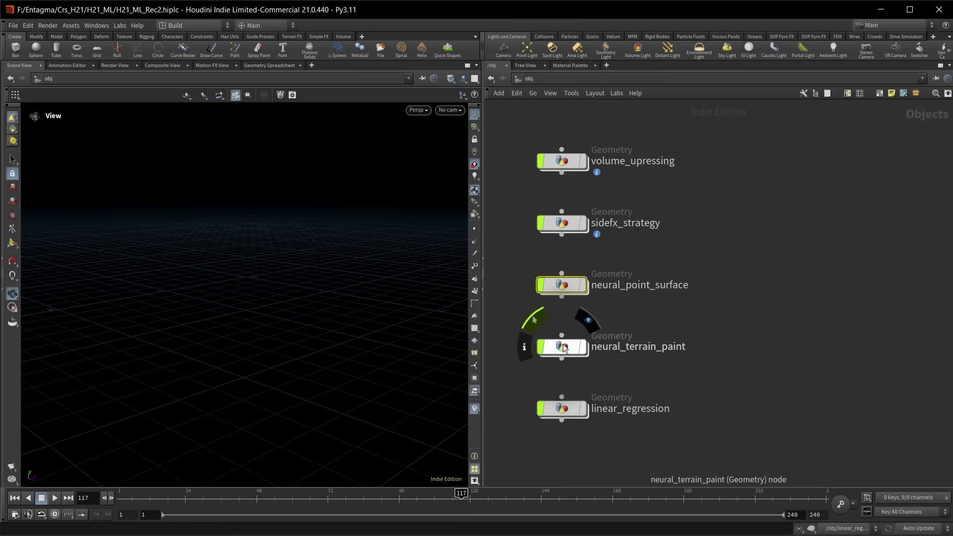
# - Enter the neural_terrain_paint network and frame the flat heightfield plane in the viewport
pyautogui.click(563, 347)
pyautogui.doubleClick(562, 344)
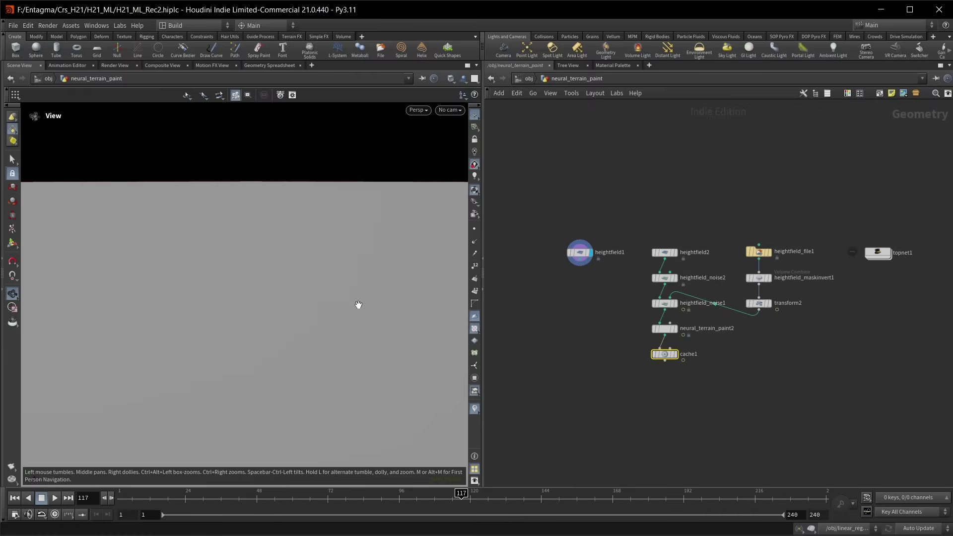
pyautogui.press('h')
pyautogui.scroll(4, 289, 314)
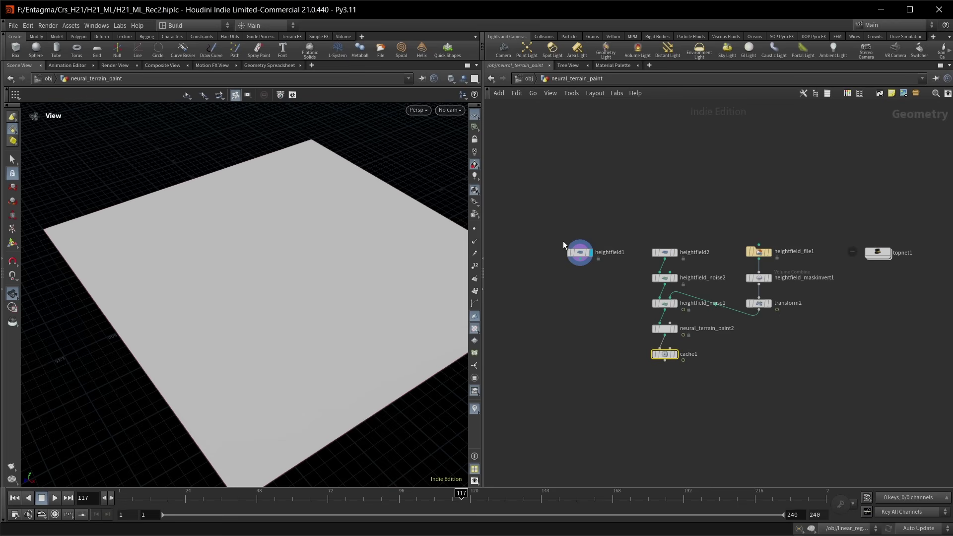
pyautogui.scroll(4, 568, 260)
pyautogui.click(598, 313)
# - Add a displayed Neural Terrain Paint node fed by heightfield1, with the Metamorphic terrain preset
pyautogui.press('Tab')
pyautogui.write('neural')
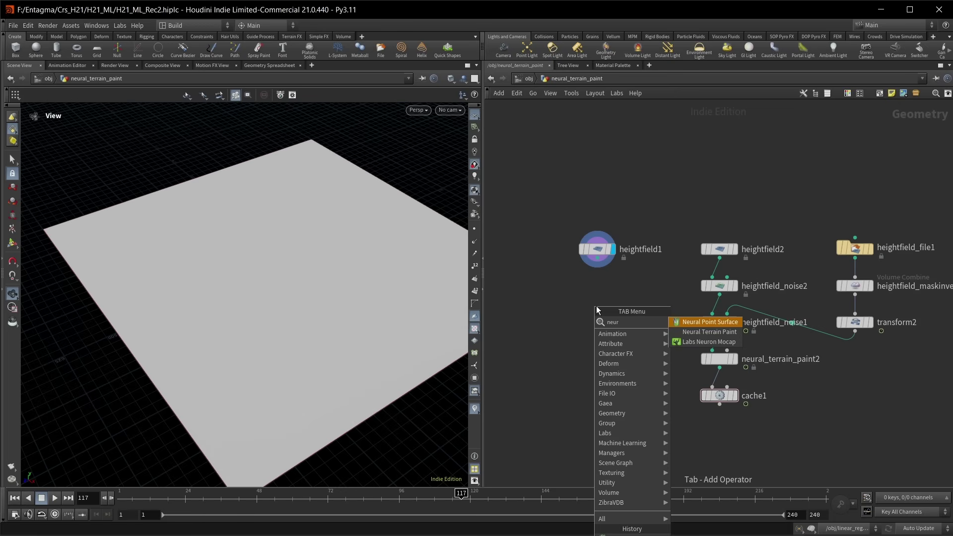
pyautogui.click(699, 329)
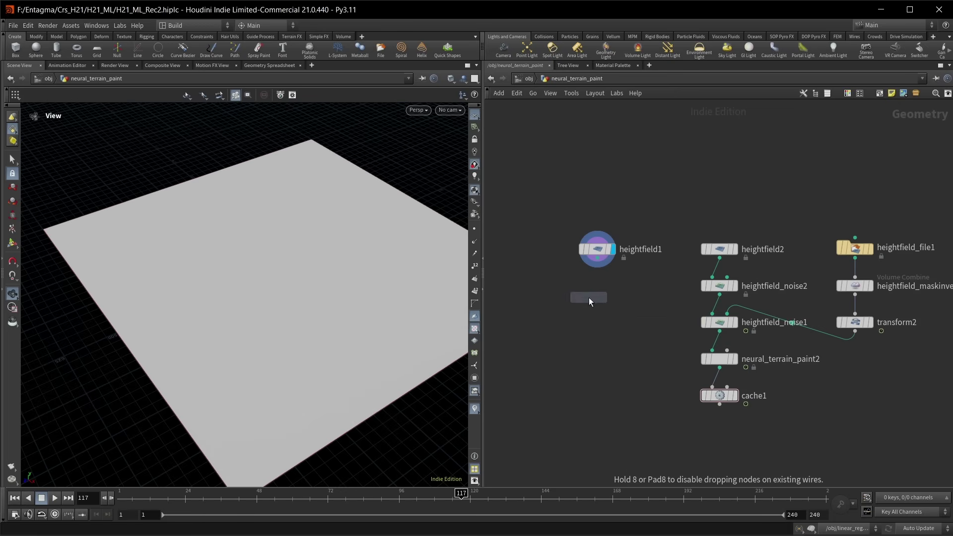
pyautogui.moveTo(596, 266); pyautogui.dragTo(589, 289)
pyautogui.press('r')
pyautogui.press('p')
pyautogui.click(802, 135)
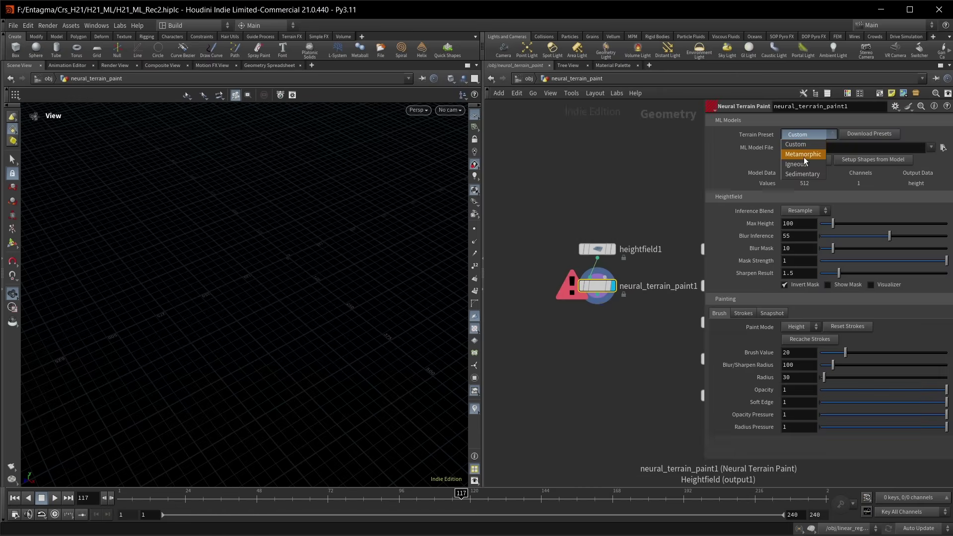
pyautogui.click(803, 155)
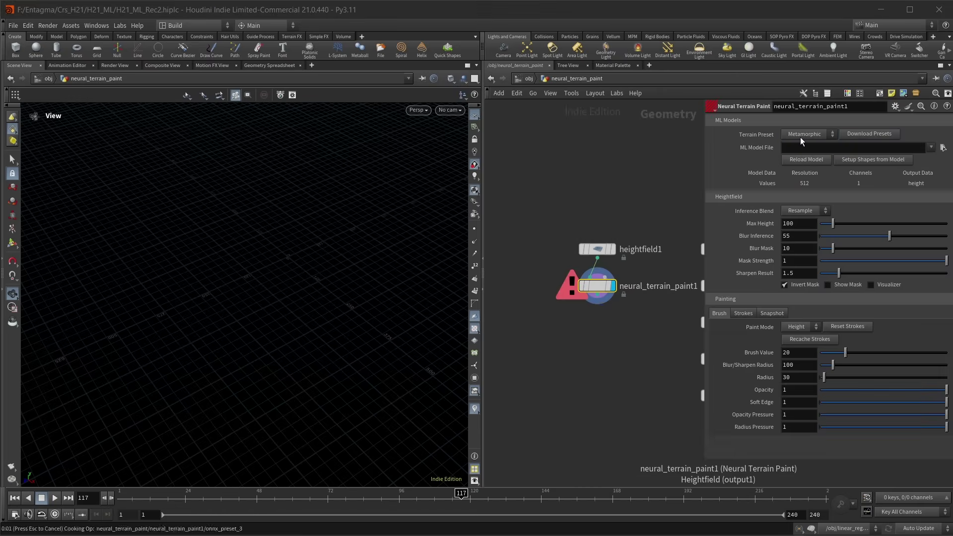
# - Start painting with brush value 91.8 and radius 98
pyautogui.press('Return')
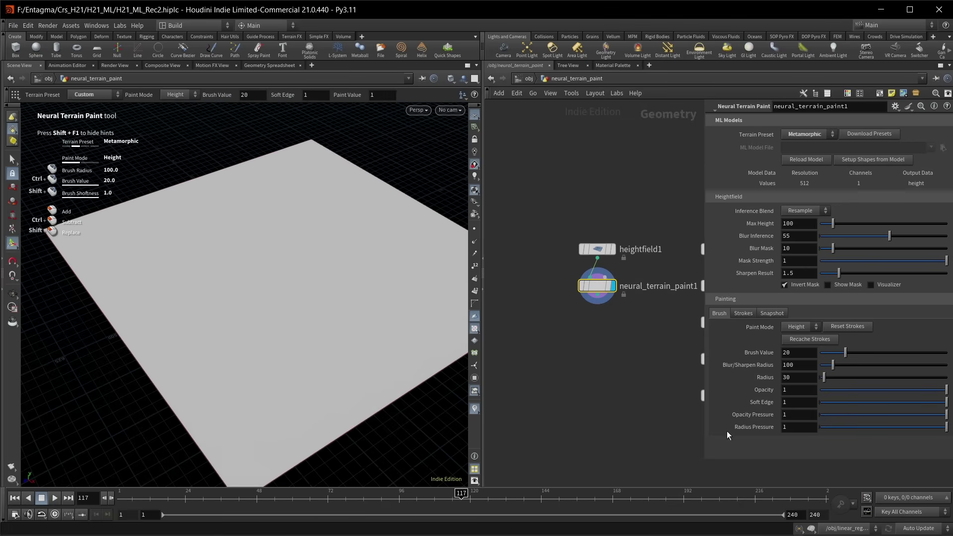
pyautogui.moveTo(827, 376); pyautogui.dragTo(934, 351)
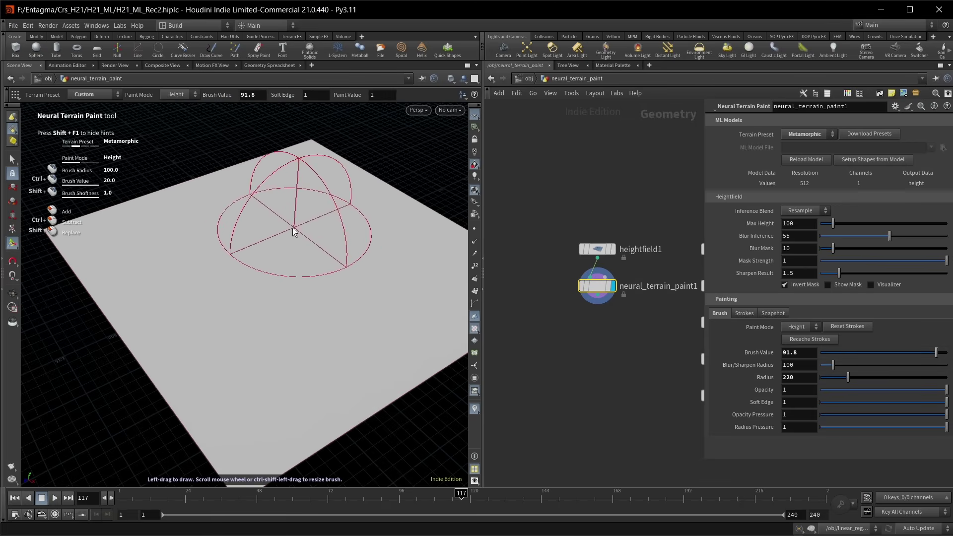
pyautogui.moveTo(848, 377); pyautogui.dragTo(832, 377)
# - Paint two curved ridges across the heightfield, turning the view between strokes
pyautogui.moveTo(261, 212)
pyautogui.mouseDown()
pyautogui.moveTo(196, 242)
pyautogui.moveTo(245, 334)
pyautogui.moveTo(339, 295)
pyautogui.moveTo(308, 303)
pyautogui.moveTo(250, 284)
pyautogui.moveTo(290, 279)
pyautogui.moveTo(207, 299)
pyautogui.moveTo(234, 297)
pyautogui.moveTo(232, 319)
pyautogui.moveTo(264, 311)
pyautogui.mouseUp()
pyautogui.press('Escape')
pyautogui.press('Return')
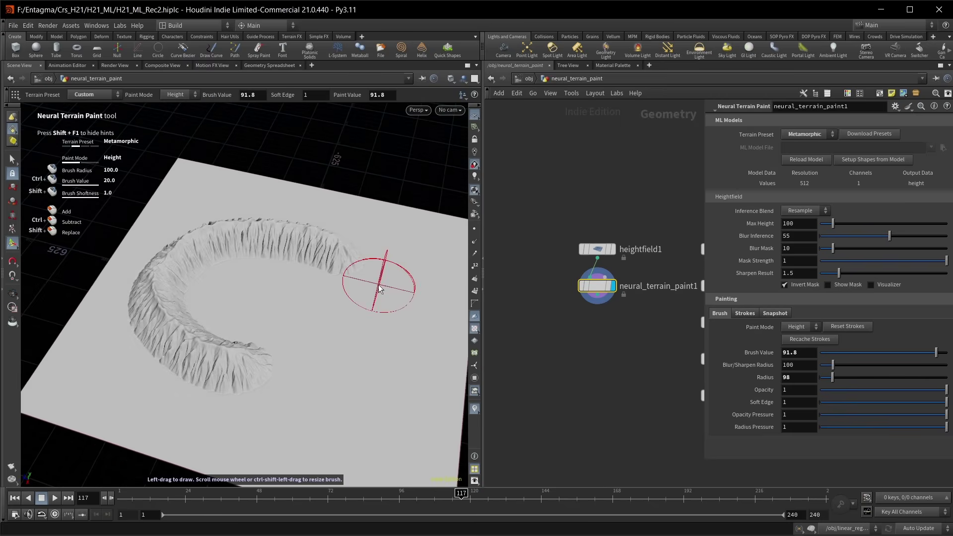
pyautogui.moveTo(265, 304)
pyautogui.mouseDown()
pyautogui.moveTo(308, 291)
pyautogui.moveTo(369, 388)
pyautogui.moveTo(325, 408)
pyautogui.mouseUp()
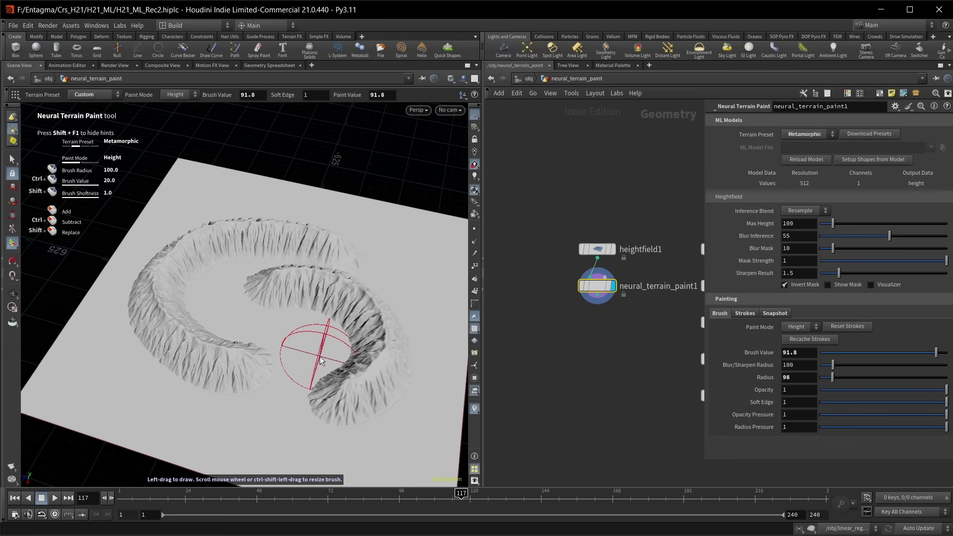
pyautogui.press('Escape')
pyautogui.moveTo(635, 367); pyautogui.dragTo(451, 369, button='middle')
pyautogui.moveTo(592, 412); pyautogui.dragTo(578, 418, button='middle')
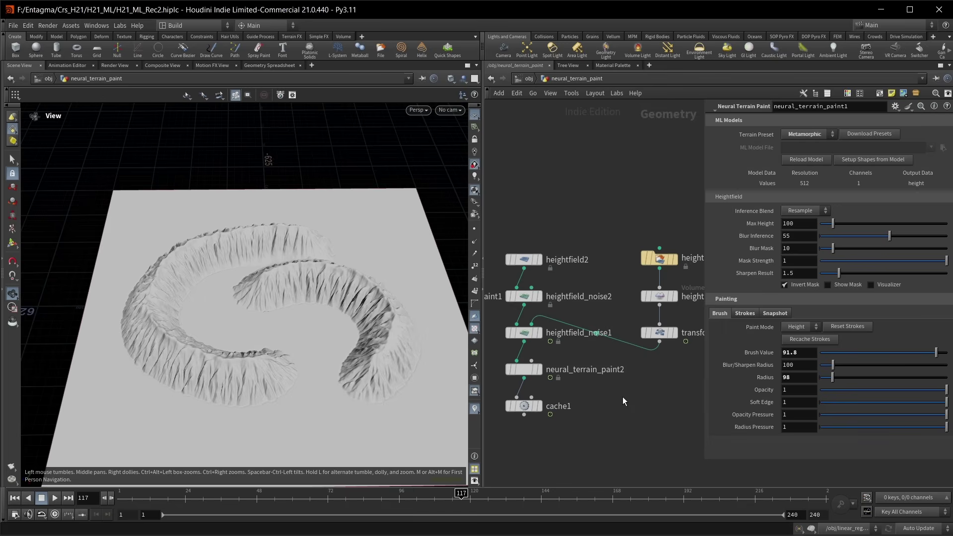
# - Display heightfield2's flat plane, then heightfield_noise1's noisy painted terrain
pyautogui.click(538, 259)
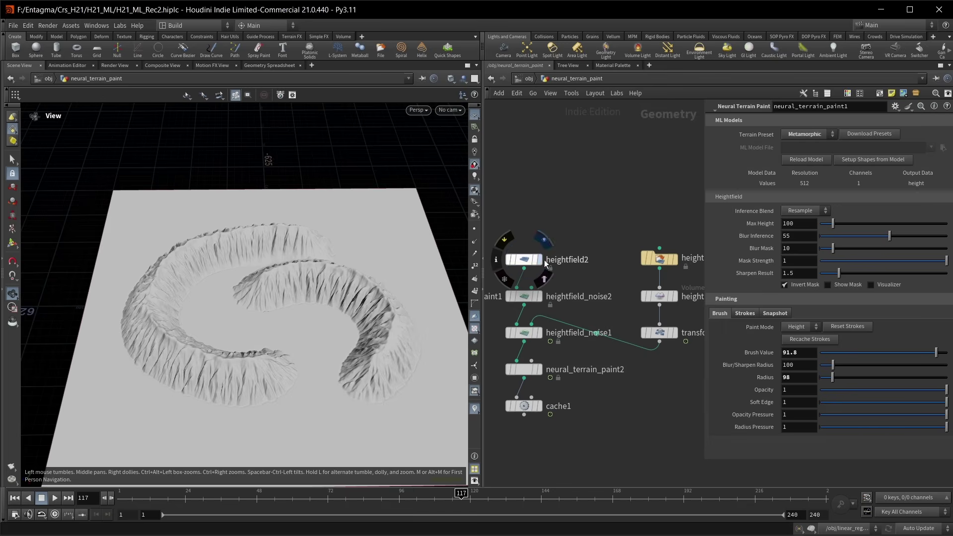
pyautogui.doubleClick(546, 296)
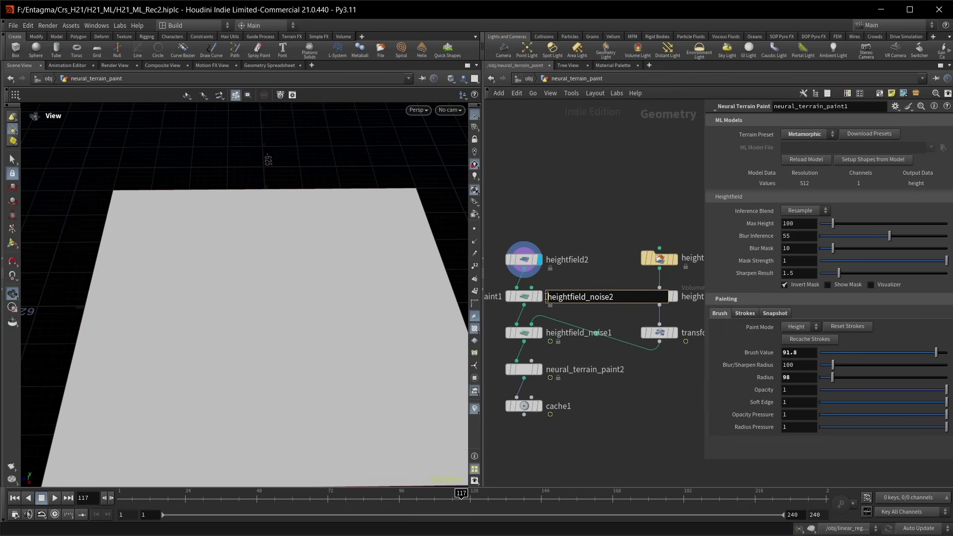
pyautogui.click(538, 333)
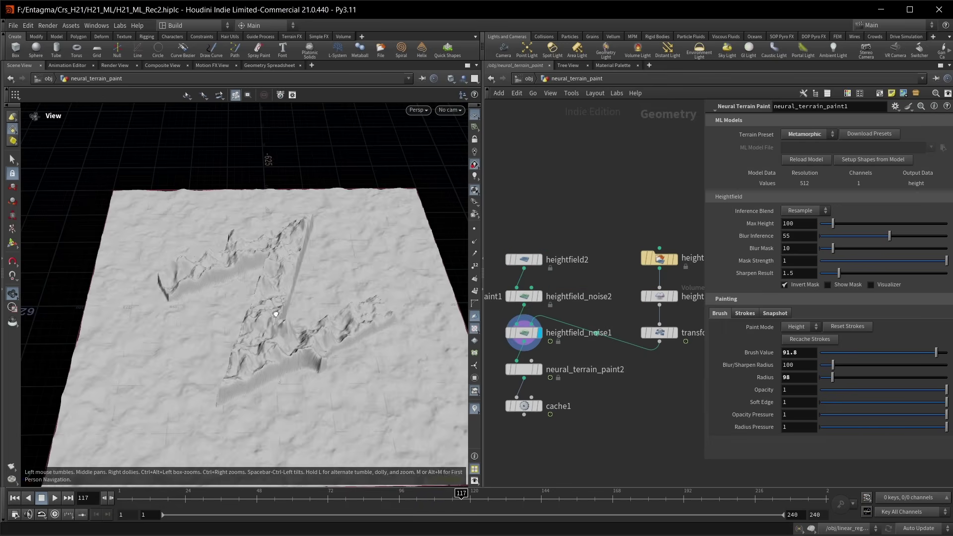
pyautogui.moveTo(277, 314); pyautogui.dragTo(278, 315)
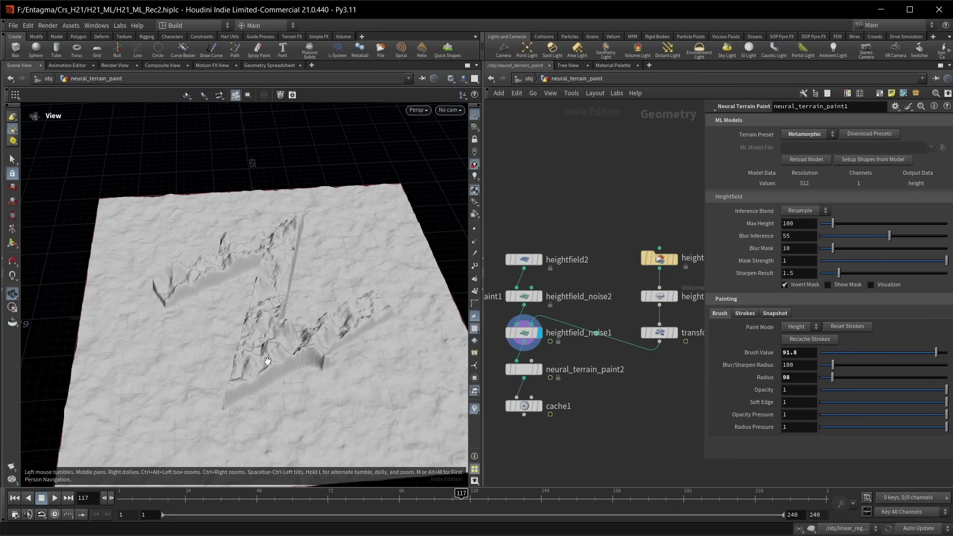
# - Scrub from frame 70 to 24, display neural_terrain_paint2's ridged output, and play it
pyautogui.click(315, 493)
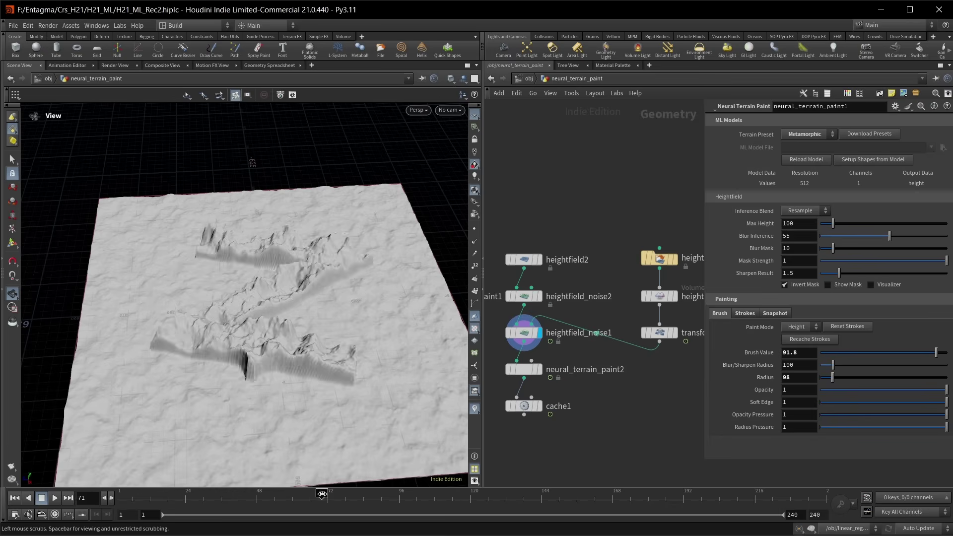
pyautogui.moveTo(315, 493)
pyautogui.mouseDown()
pyautogui.moveTo(278, 492)
pyautogui.moveTo(372, 494)
pyautogui.moveTo(185, 494)
pyautogui.mouseUp()
pyautogui.click(545, 374)
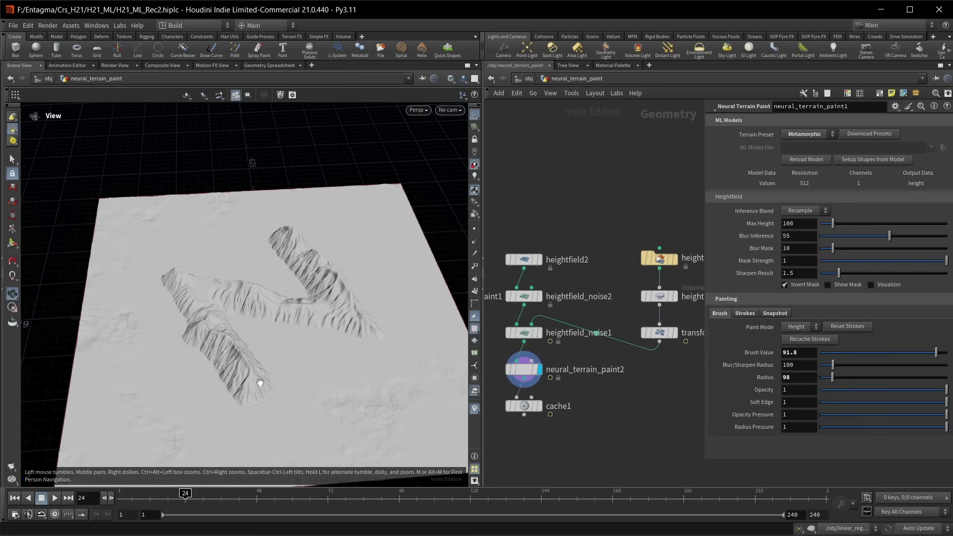
pyautogui.press('Up')
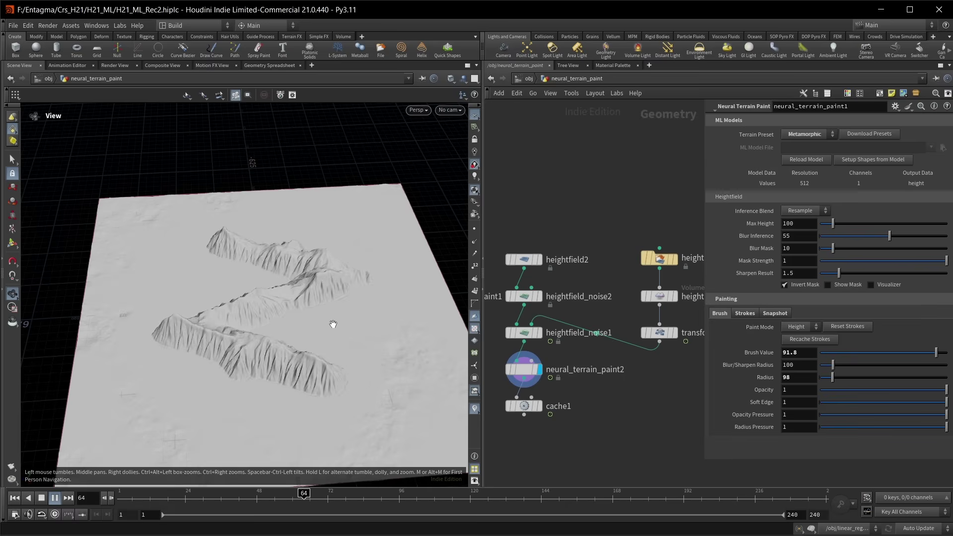
pyautogui.press('Escape')
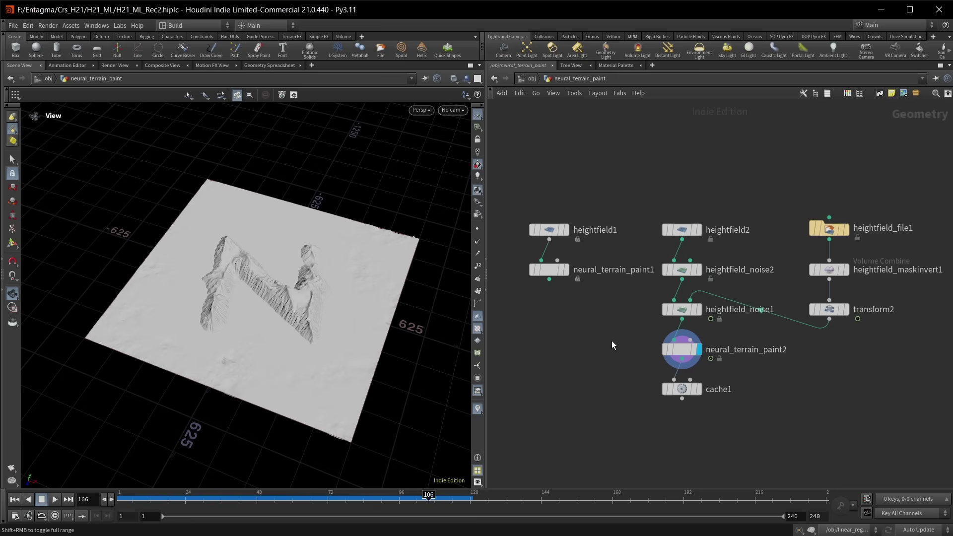
# - Select heightfield_noise2 and try an Element Size of 123, undoing back to 52
pyautogui.scroll(-2, 611, 340)
pyautogui.scroll(3, 611, 340)
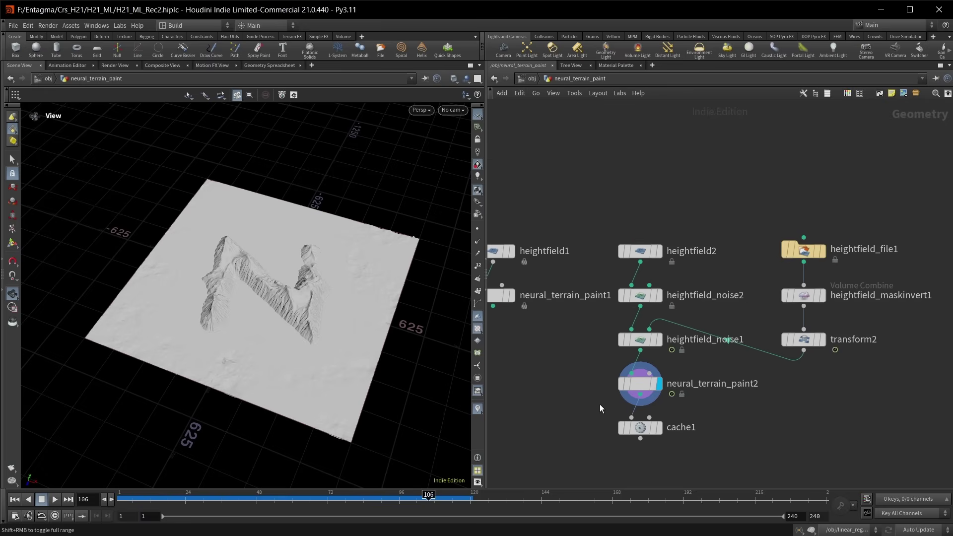
pyautogui.press('p')
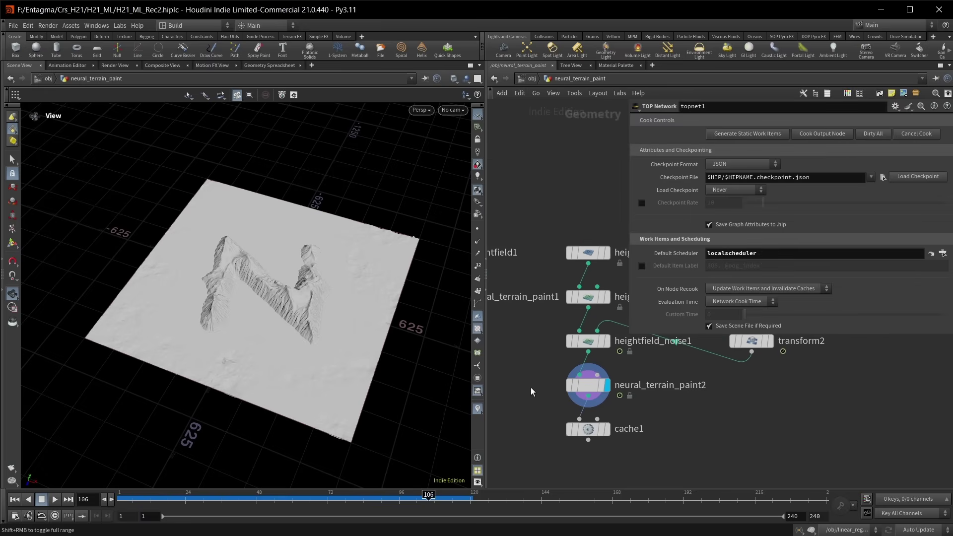
pyautogui.click(588, 299)
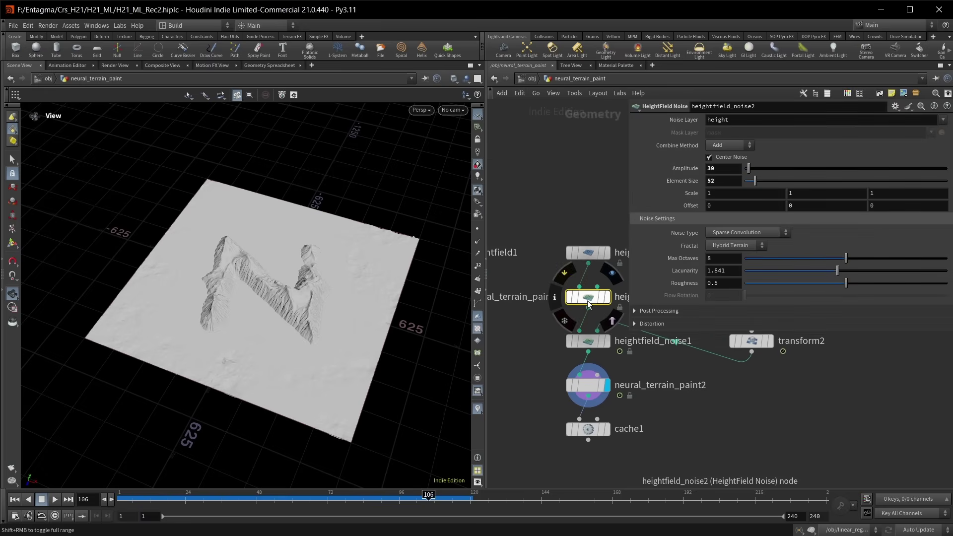
pyautogui.scroll(-2, 649, 442)
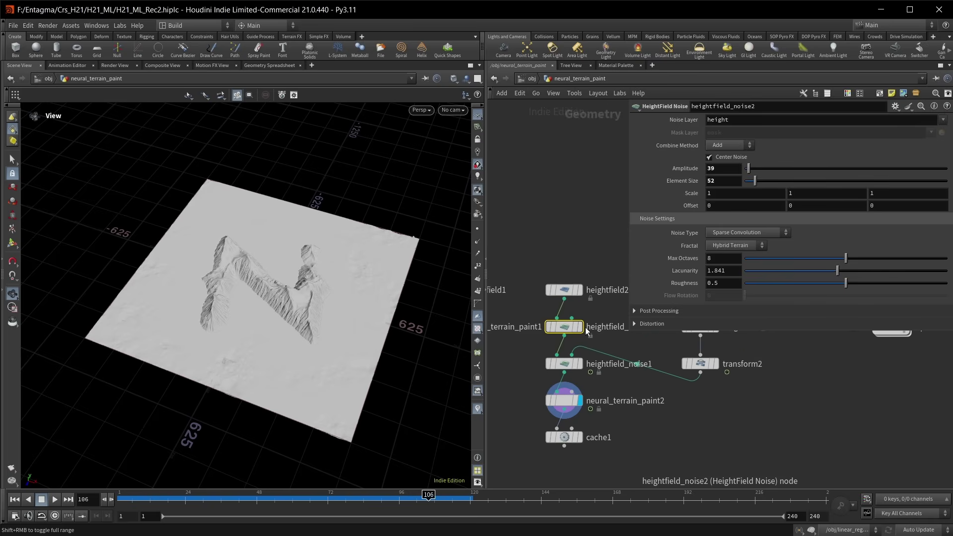
pyautogui.moveTo(581, 343); pyautogui.dragTo(559, 326, button='middle')
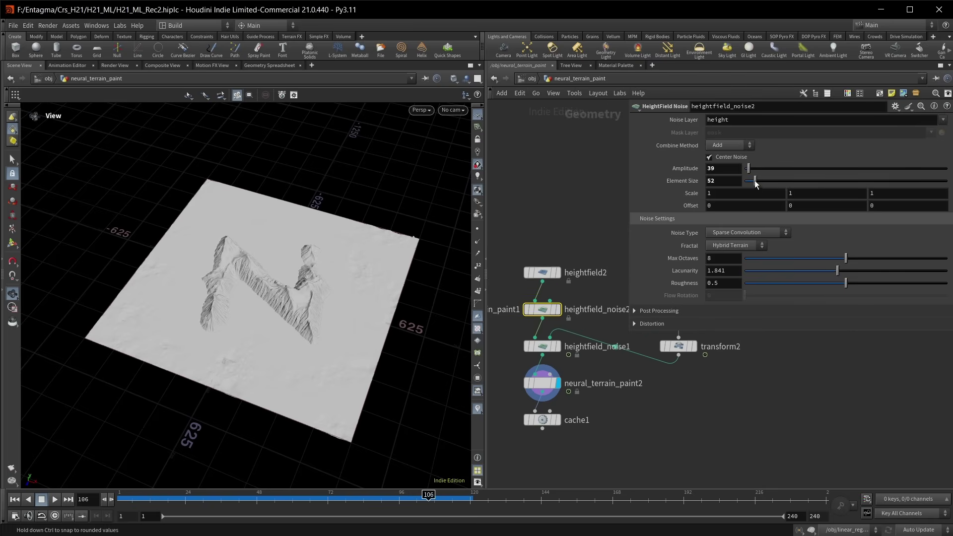
pyautogui.moveTo(754, 180); pyautogui.dragTo(820, 168)
pyautogui.hotkey('ctrl', 'z')
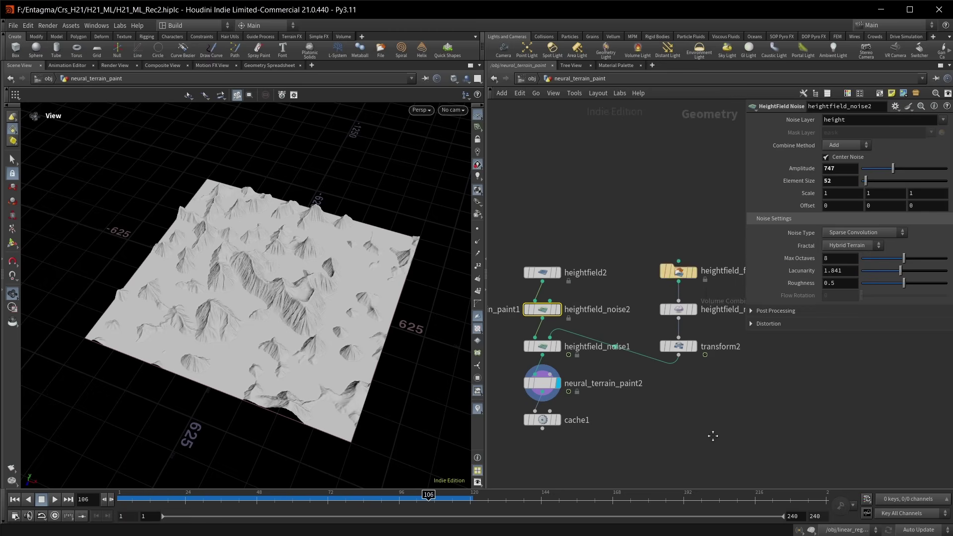
pyautogui.moveTo(697, 429); pyautogui.dragTo(509, 414, button='middle')
# - Frame and select ml_train_terrain1, then look inside topnet1 at ml_trainstyletransfer1
pyautogui.press('h')
pyautogui.moveTo(501, 175); pyautogui.dragTo(607, 270)
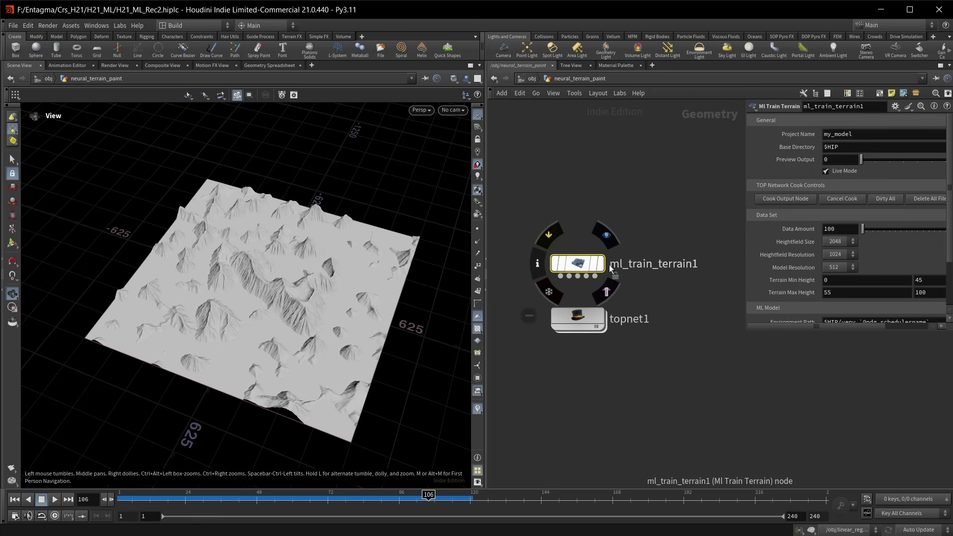
pyautogui.doubleClick(588, 314)
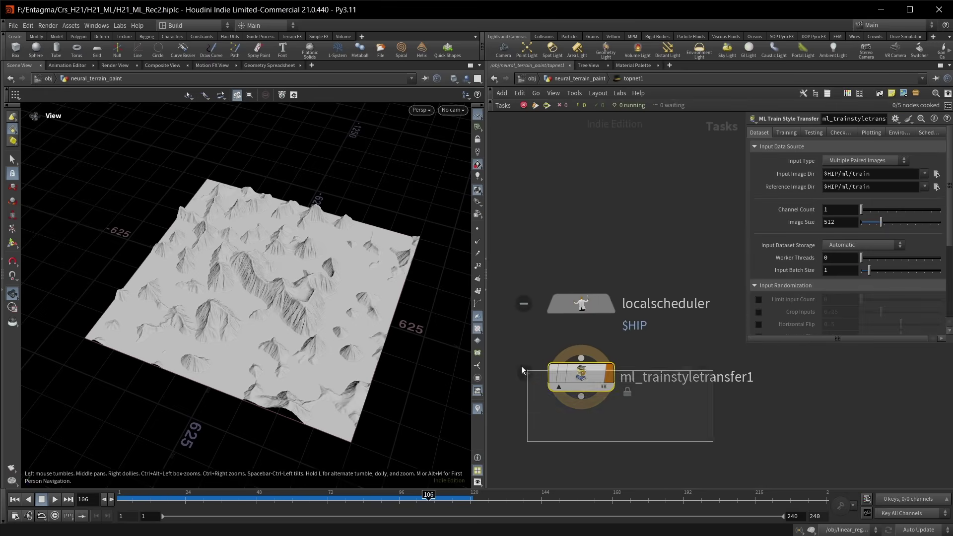
pyautogui.moveTo(591, 388)
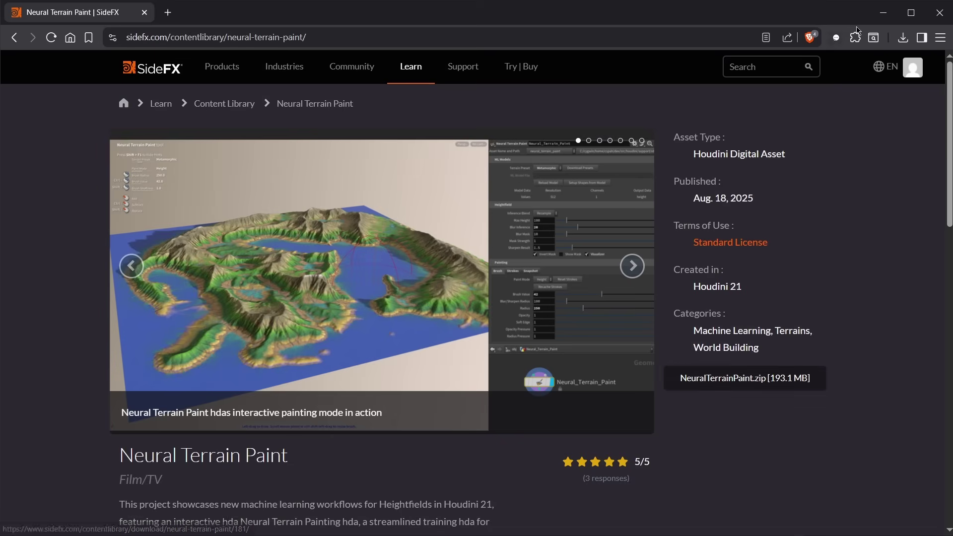
# - Minimize the browser and reopen the otls folder with ML_Train_Terrain.hda and neural_terrain_paint.hda
pyautogui.click(882, 14)
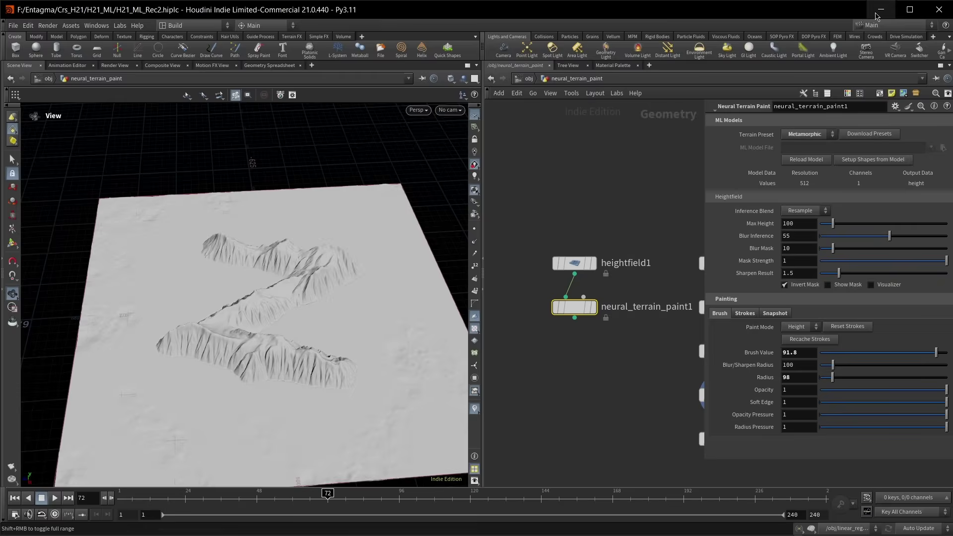
pyautogui.moveTo(414, 232); pyautogui.dragTo(398, 174)
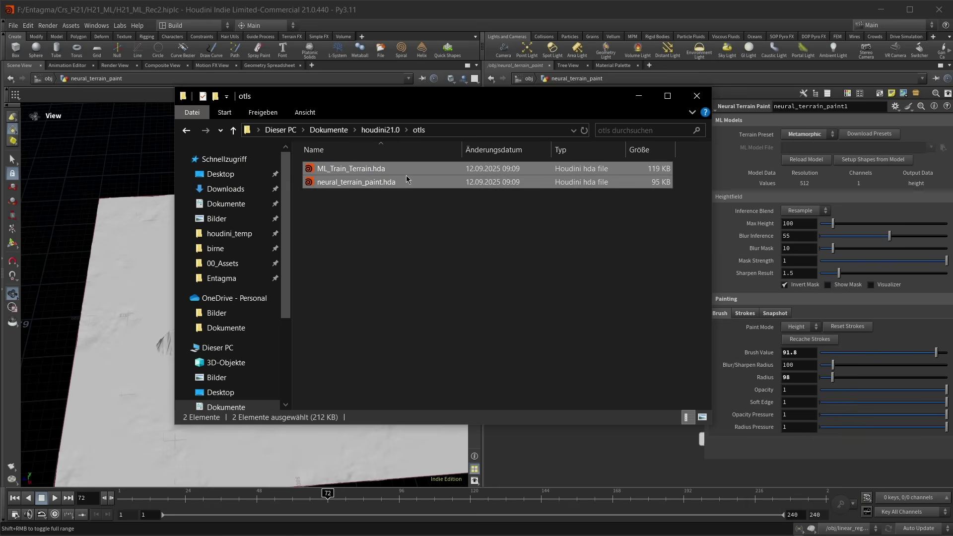
pyautogui.click(384, 135)
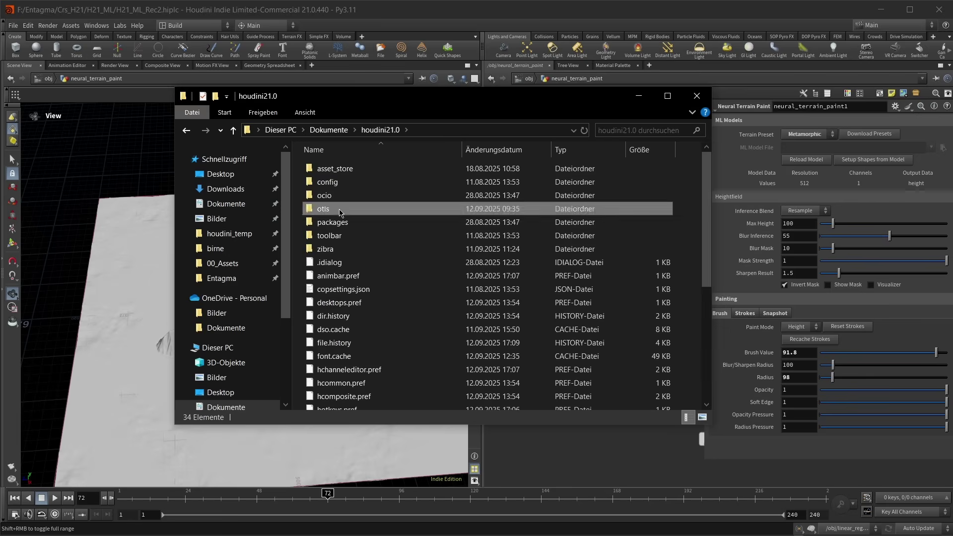
pyautogui.doubleClick(353, 207)
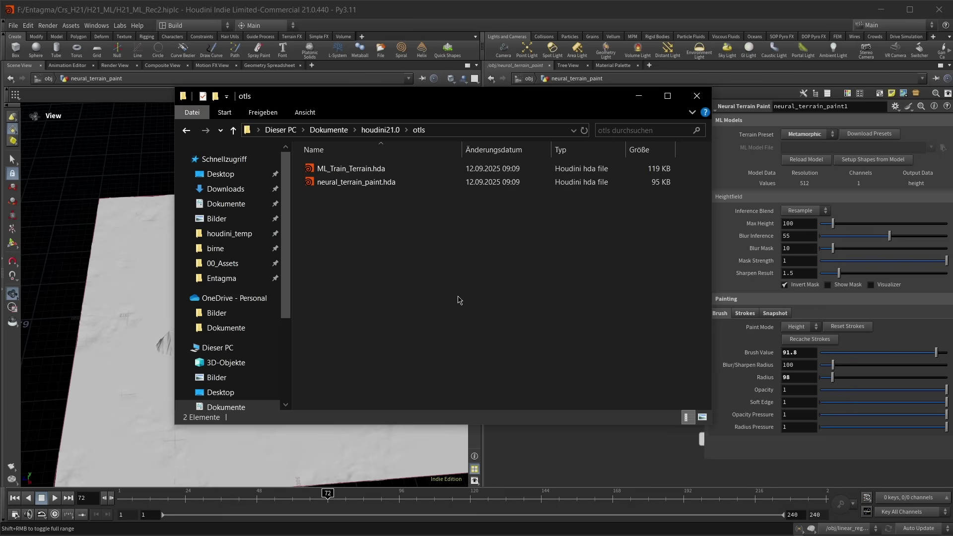
# - Close Explorer, download the Neural Terrain Paint presets, and open their folder on disk
pyautogui.click(639, 95)
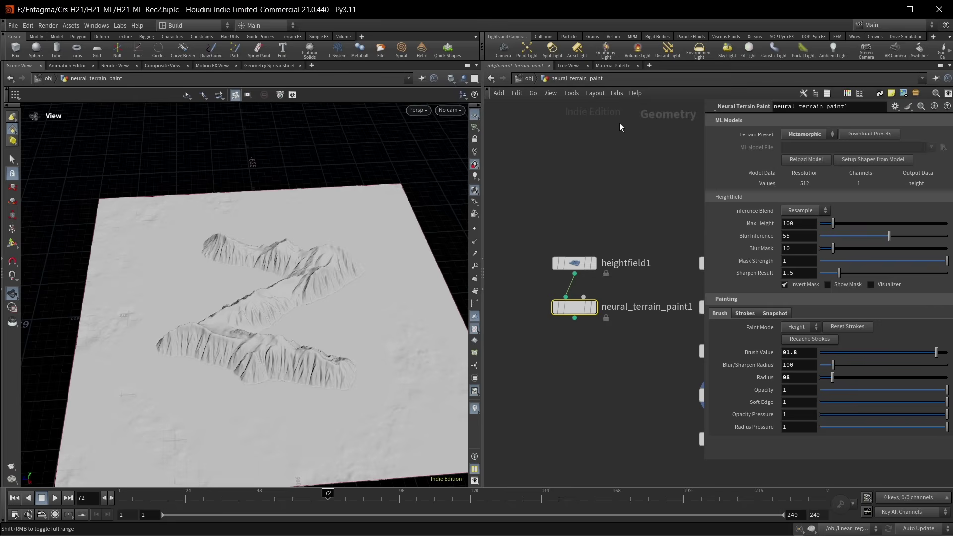
pyautogui.click(854, 133)
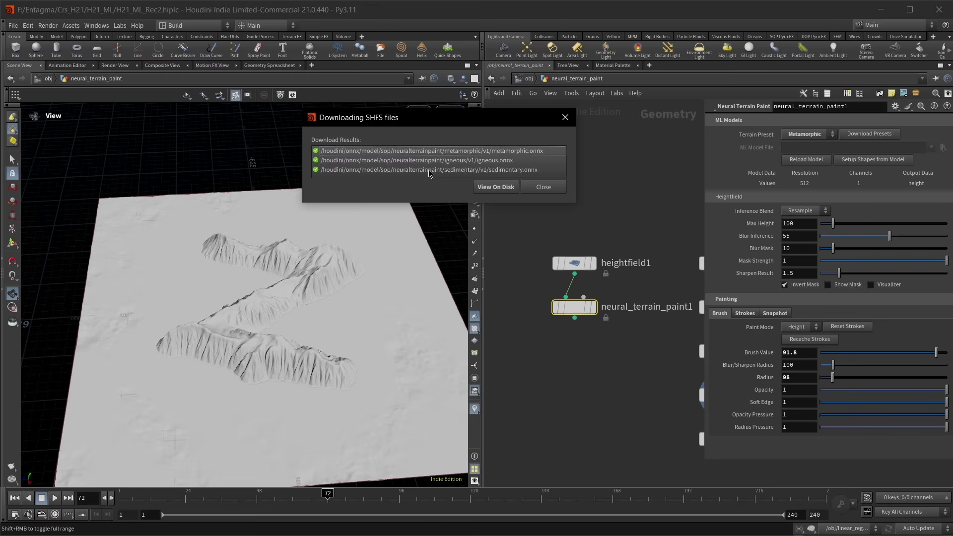
pyautogui.click(495, 186)
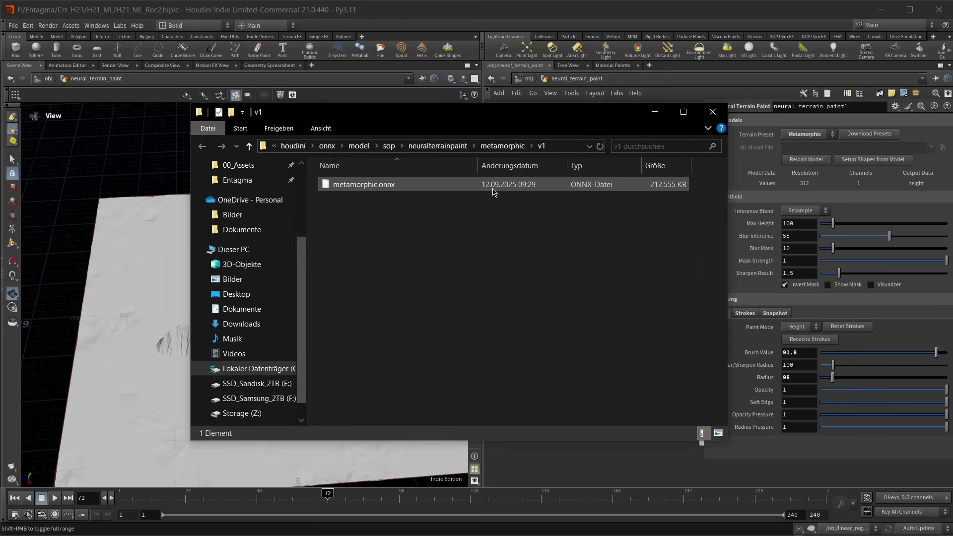
# - Inspect the full address path of the metamorphic v1 model folder
pyautogui.click(568, 146)
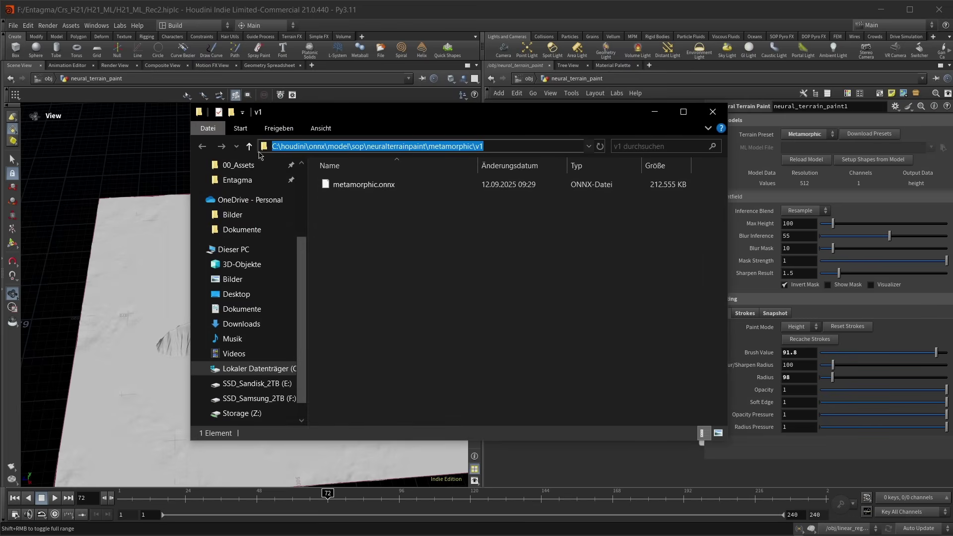
pyautogui.click(514, 145)
pyautogui.click(529, 302)
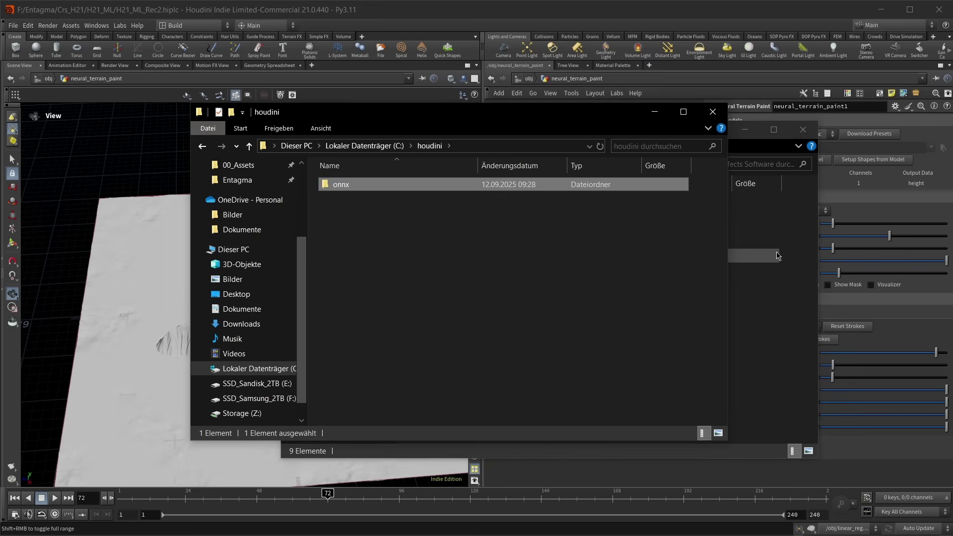
# - Browse Side Effects Software\shfs\houdini, then close both Explorer windows
pyautogui.click(777, 255)
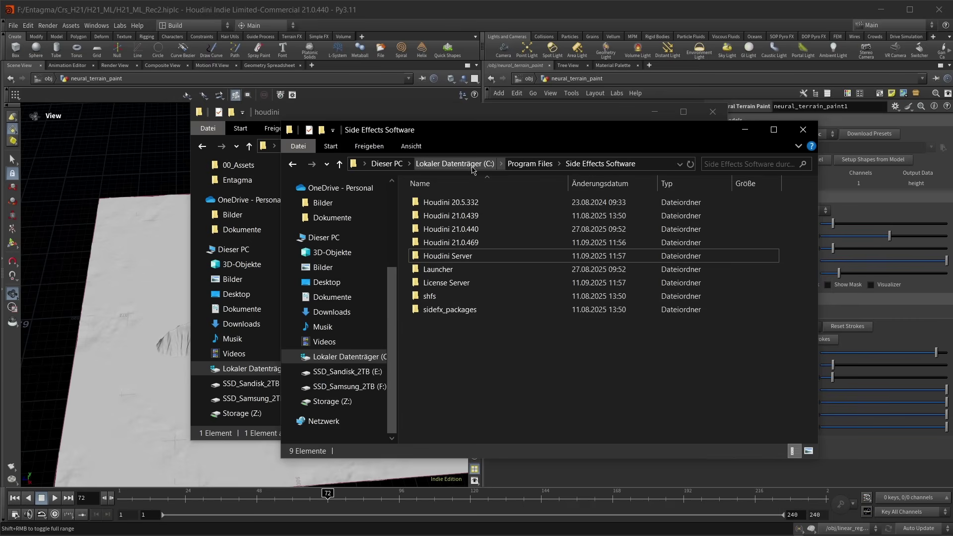
pyautogui.click(441, 299)
pyautogui.doubleClick(441, 299)
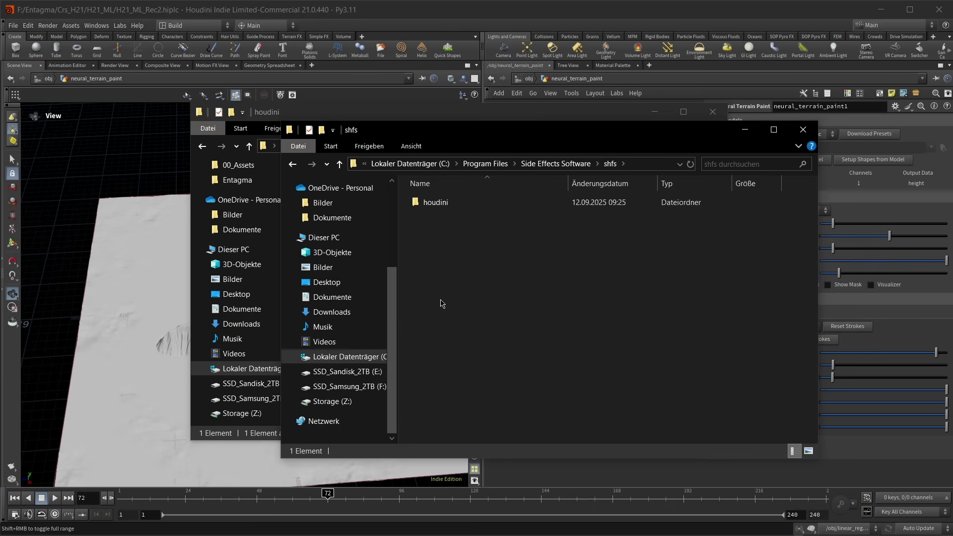
pyautogui.doubleClick(474, 205)
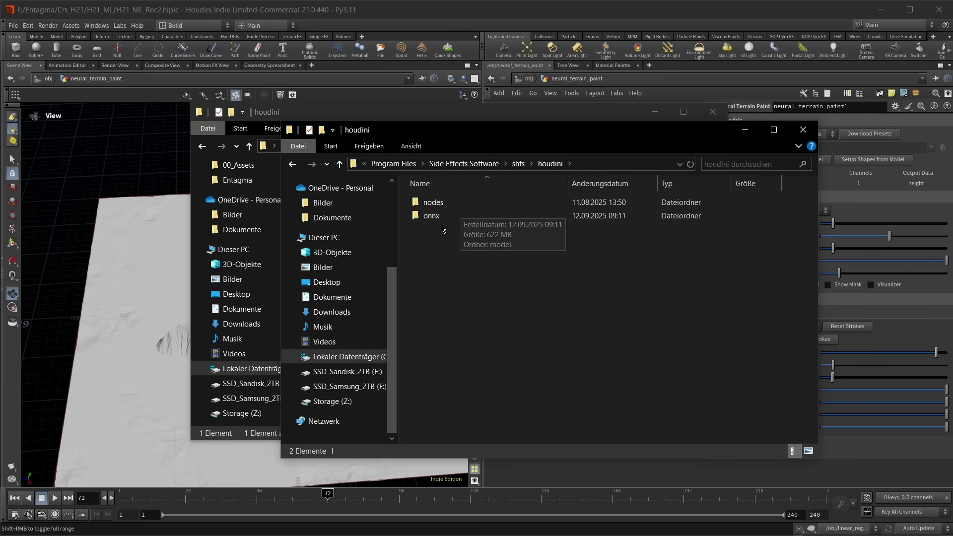
pyautogui.click(803, 129)
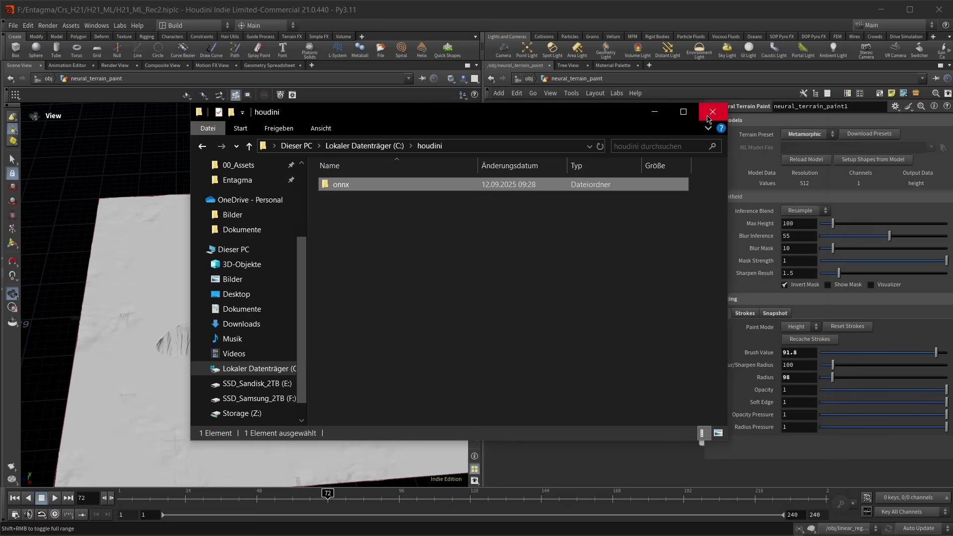
pyautogui.click(712, 112)
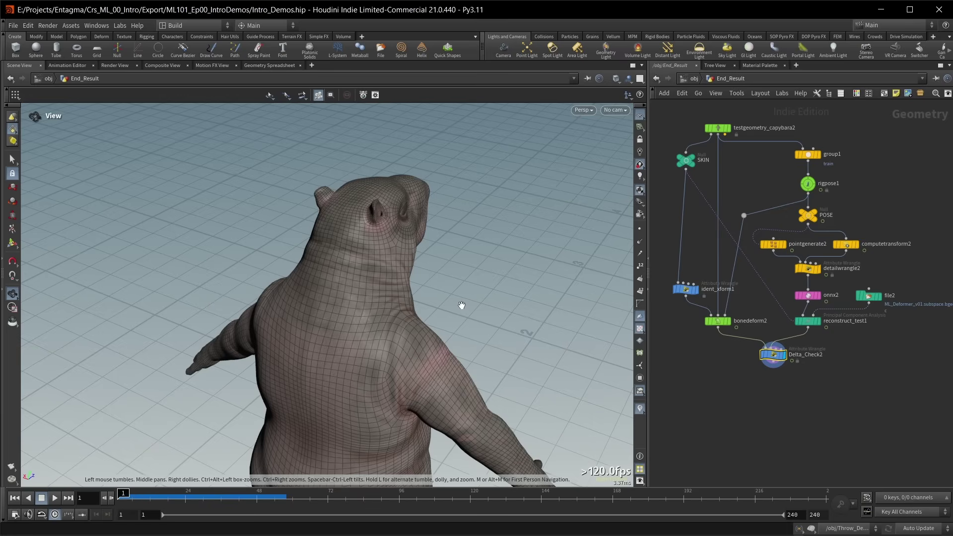
# - Scrub the capybara deformation from frame 6 to 101 and back to 96, viewed low from the front
pyautogui.click(140, 491)
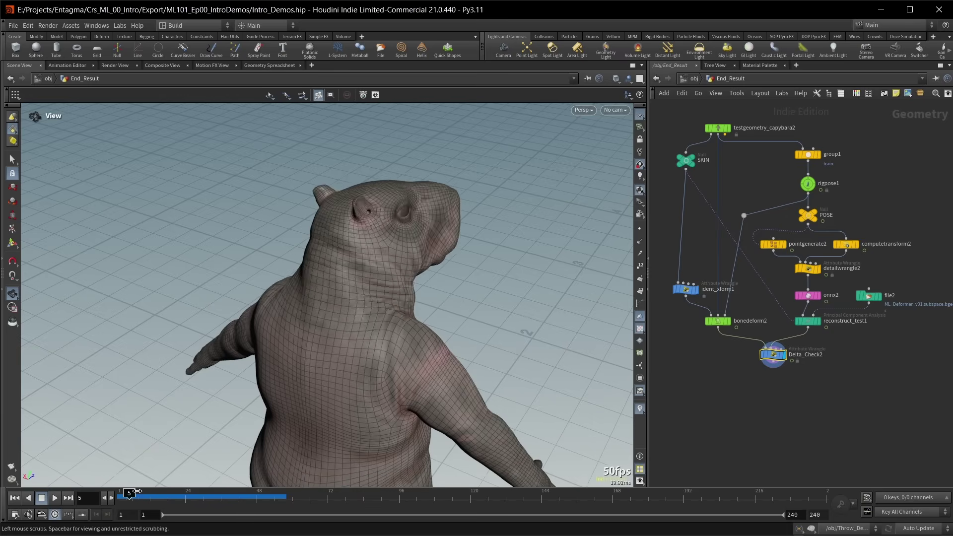
pyautogui.moveTo(140, 491); pyautogui.dragTo(428, 493)
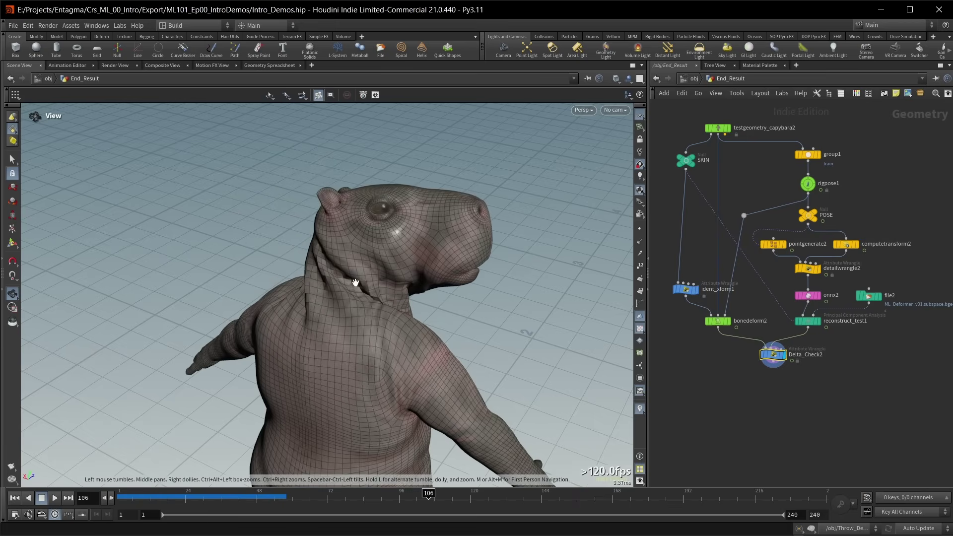
pyautogui.moveTo(357, 284); pyautogui.dragTo(433, 292)
pyautogui.click(414, 493)
pyautogui.moveTo(414, 493); pyautogui.dragTo(399, 494)
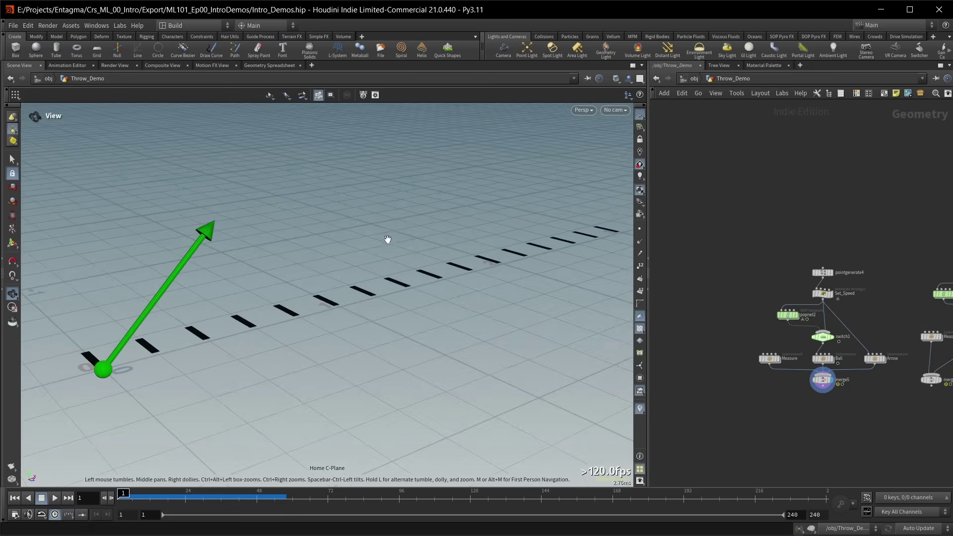
# - Play the throw to frame 34, then rewind and display merge4 to show the ball trail
pyautogui.moveTo(387, 240); pyautogui.dragTo(393, 272, button='middle')
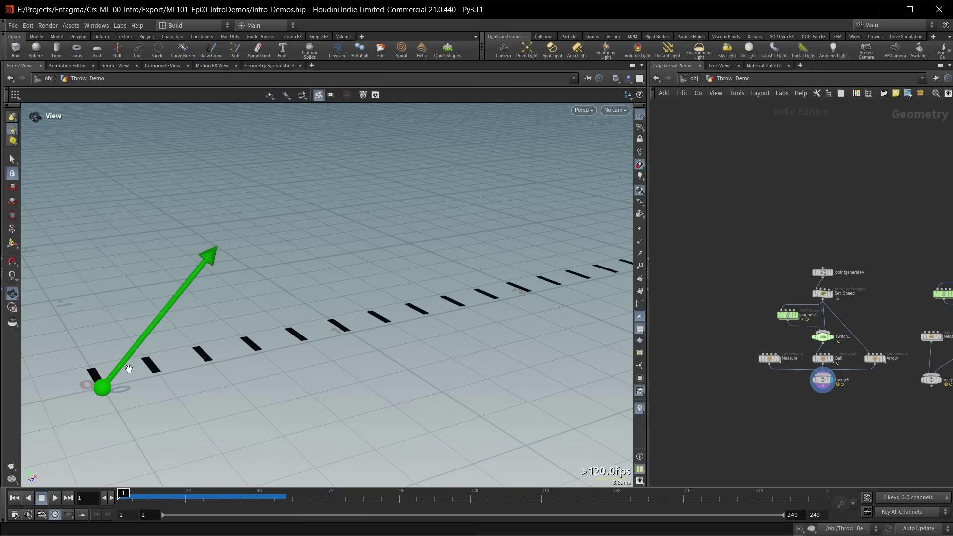
pyautogui.moveTo(120, 495); pyautogui.dragTo(179, 494)
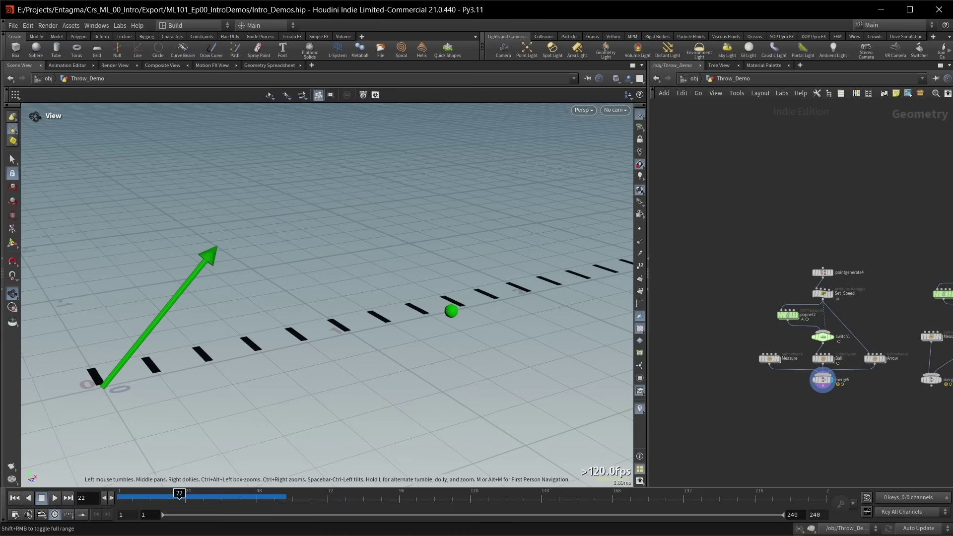
pyautogui.hotkey('ctrl', 'Up')
pyautogui.moveTo(842, 415); pyautogui.dragTo(672, 418, button='middle')
pyautogui.scroll(3, 784, 391)
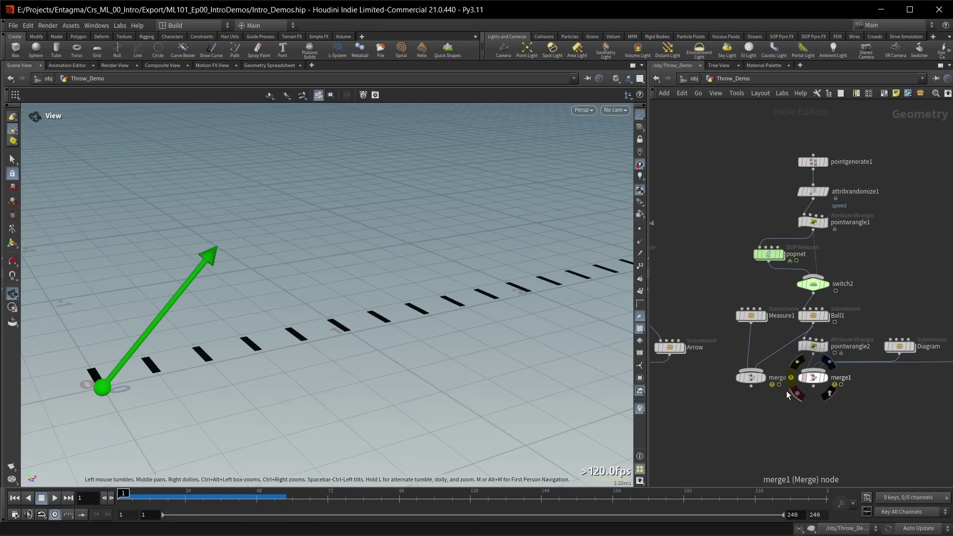
pyautogui.click(763, 378)
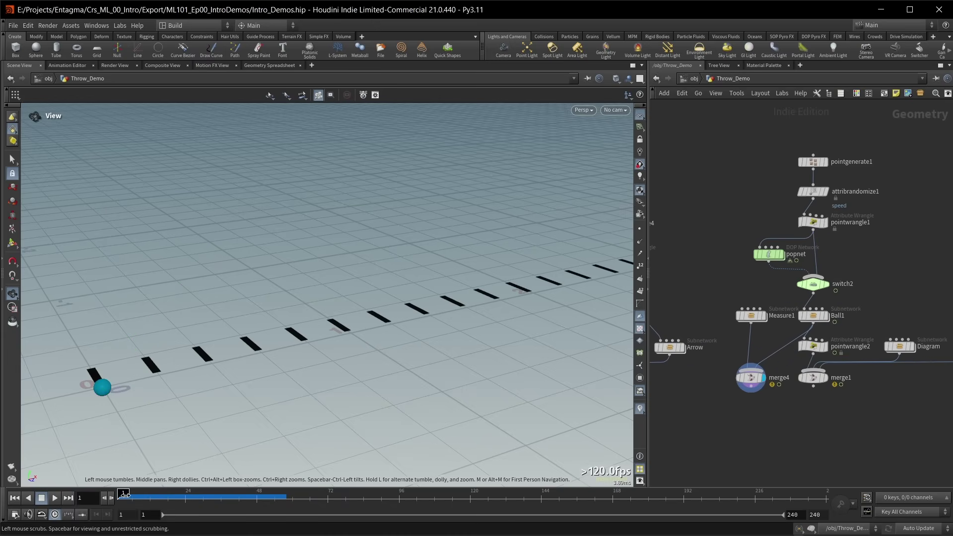
pyautogui.moveTo(124, 494); pyautogui.dragTo(217, 494)
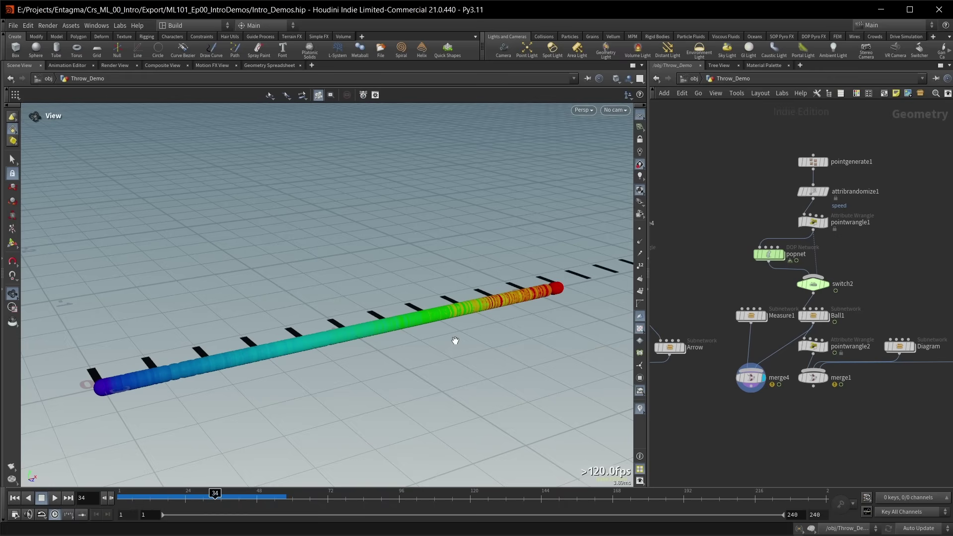
# - Display merge1 and orbit to face the Distance-versus-Speed graph axes
pyautogui.click(823, 378)
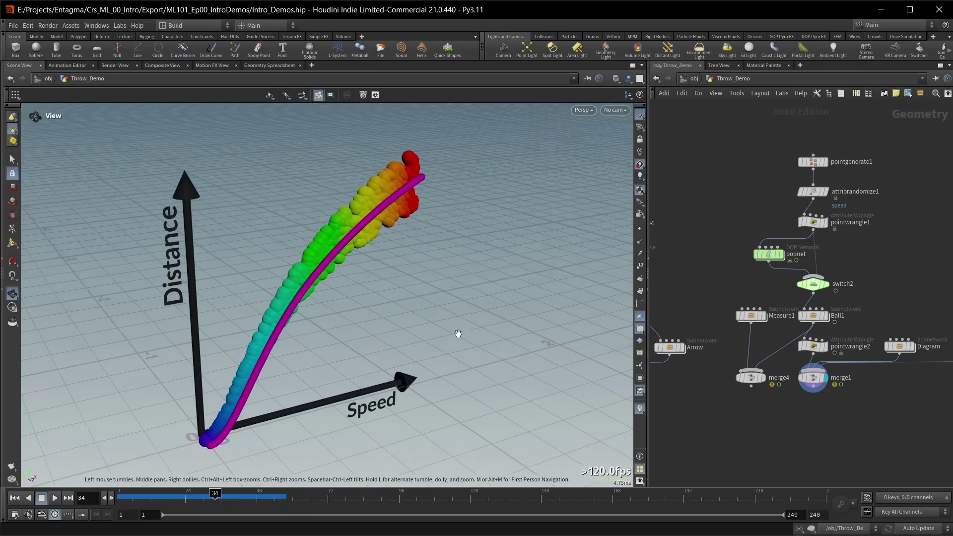
pyautogui.moveTo(447, 331); pyautogui.dragTo(423, 335)
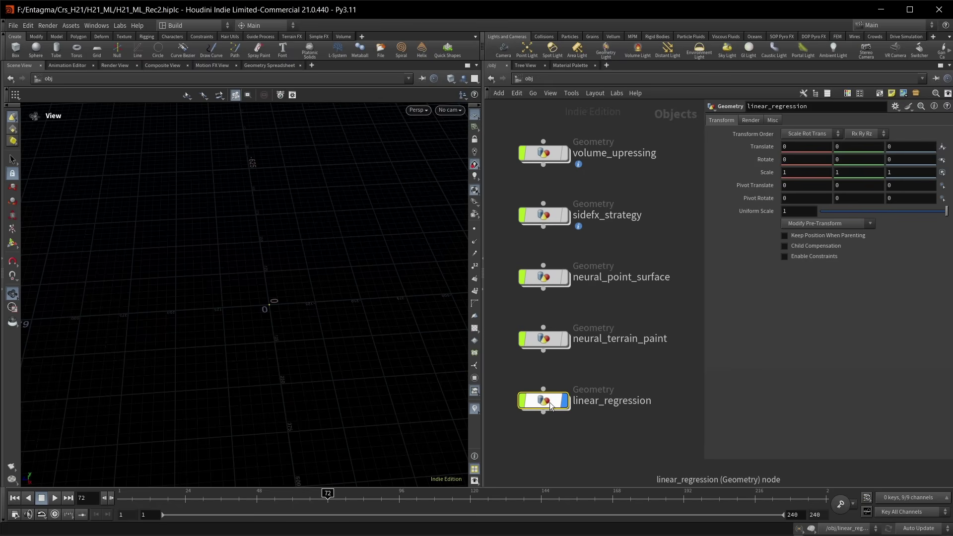
# - Inside linear_regression, display Visualize_Ball and orbit around the ball and arrow
pyautogui.doubleClick(549, 402)
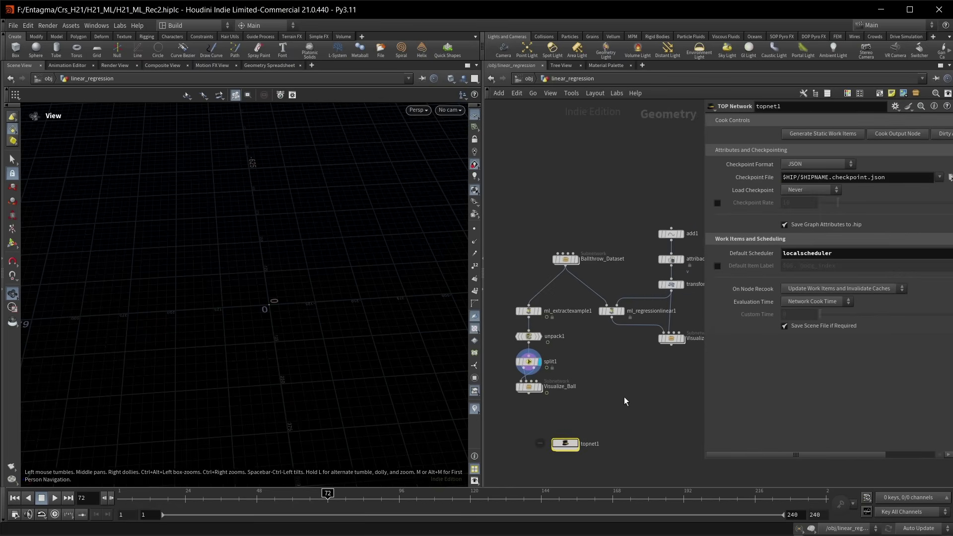
pyautogui.moveTo(623, 397); pyautogui.dragTo(657, 416, button='middle')
pyautogui.click(572, 405)
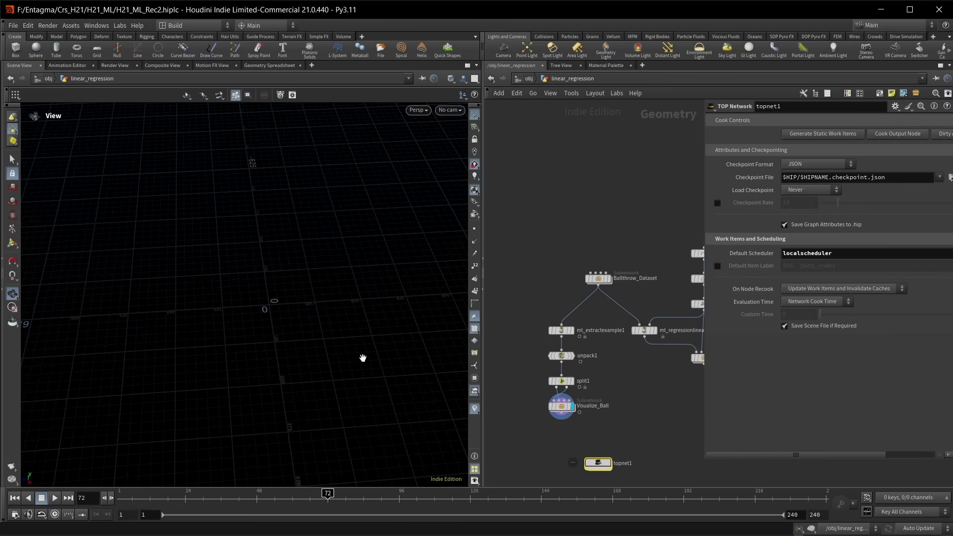
pyautogui.click(558, 406)
pyautogui.scroll(3, 391, 407)
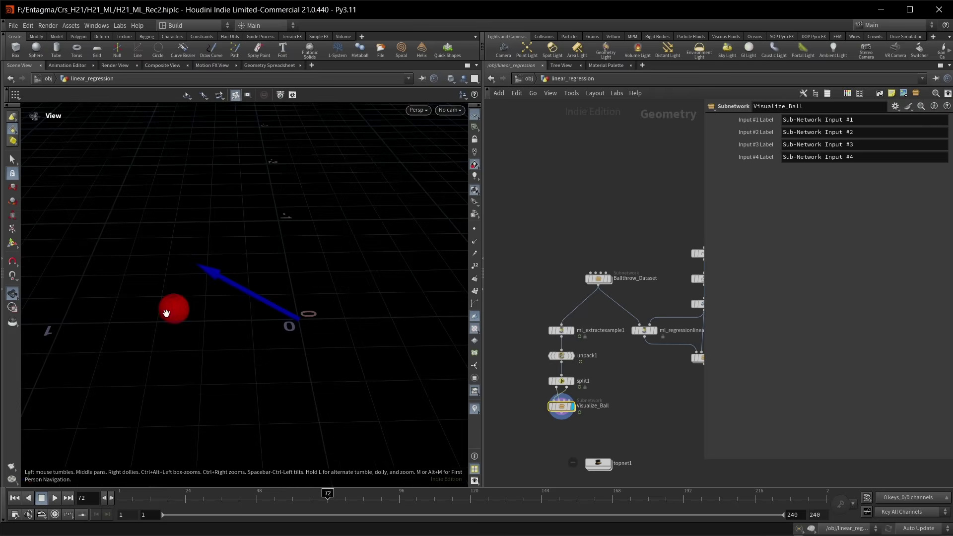
pyautogui.moveTo(184, 304)
pyautogui.mouseDown()
pyautogui.moveTo(192, 306)
pyautogui.moveTo(189, 297)
pyautogui.moveTo(178, 321)
pyautogui.mouseUp()
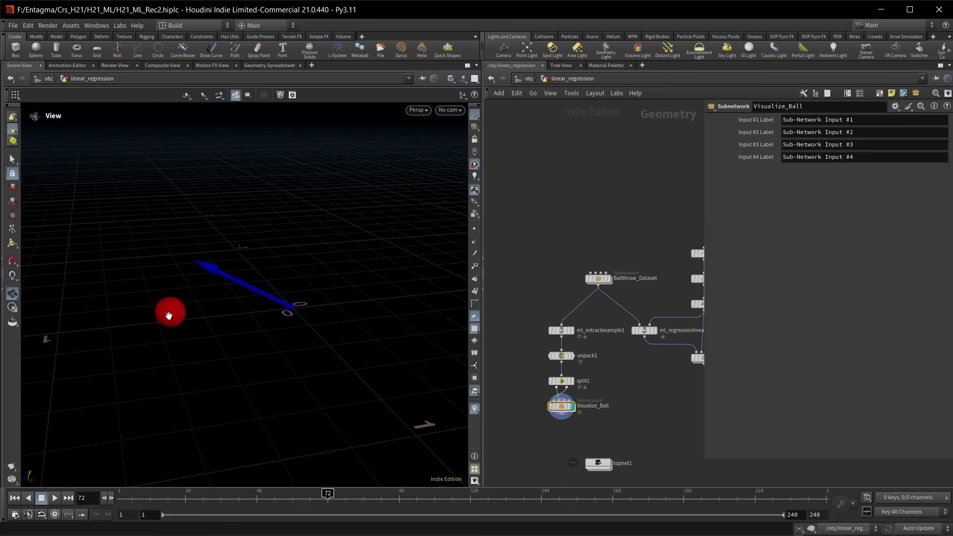
# - Review the dataset nodes, widen the network pane, and display ml_regressionlinear1's v-to-P settings
pyautogui.moveTo(554, 244); pyautogui.dragTo(635, 293)
pyautogui.scroll(1, 633, 293)
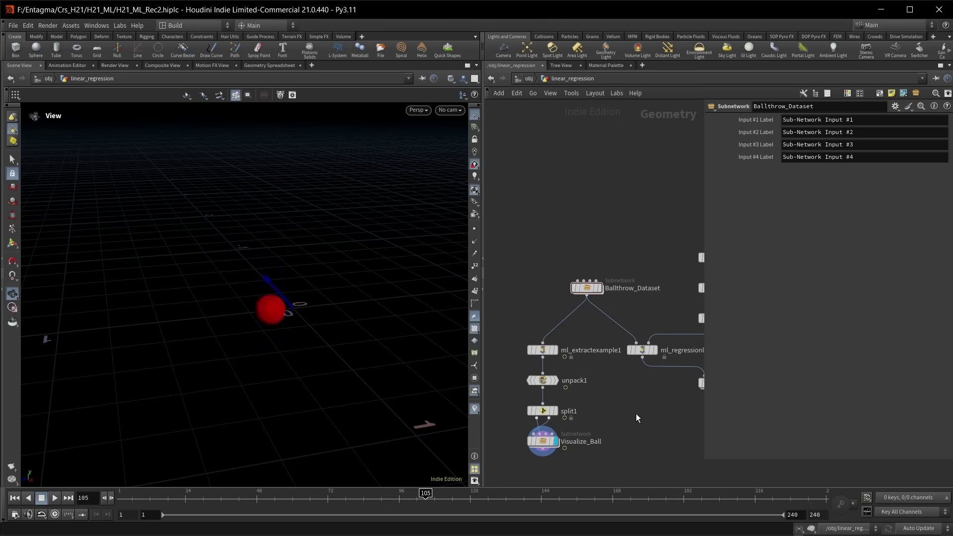
pyautogui.moveTo(509, 315); pyautogui.dragTo(603, 469)
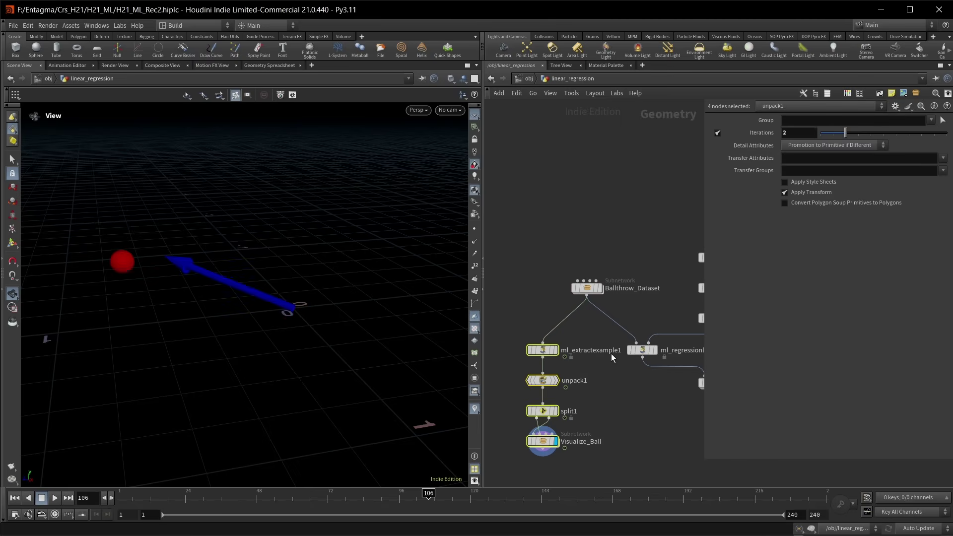
pyautogui.moveTo(620, 367); pyautogui.dragTo(587, 388, button='middle')
pyautogui.moveTo(483, 230); pyautogui.dragTo(424, 230)
pyautogui.moveTo(582, 382)
pyautogui.click(568, 355)
pyautogui.click(564, 376)
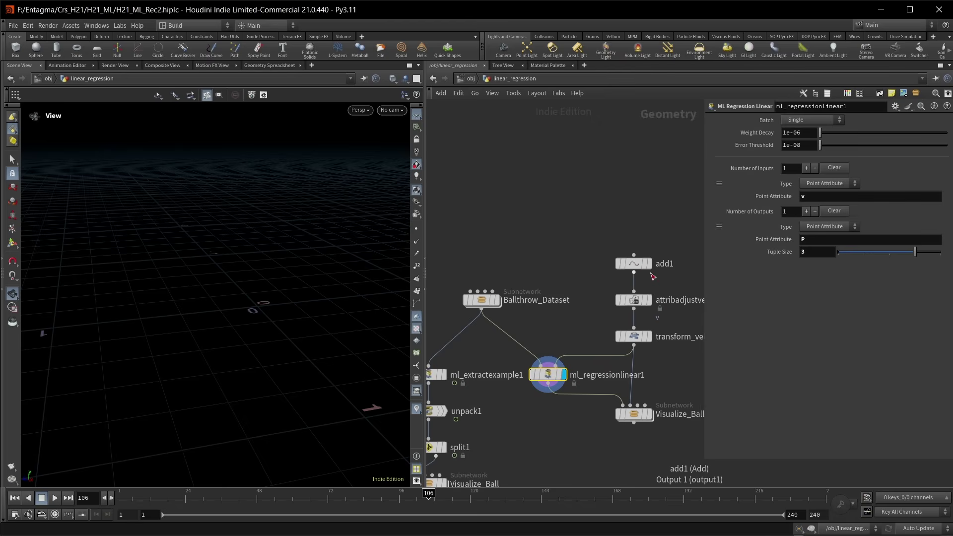
# - Inspect the attribadjustvector node, then display Visualize_Ball to see the arrow and ball
pyautogui.moveTo(651, 272)
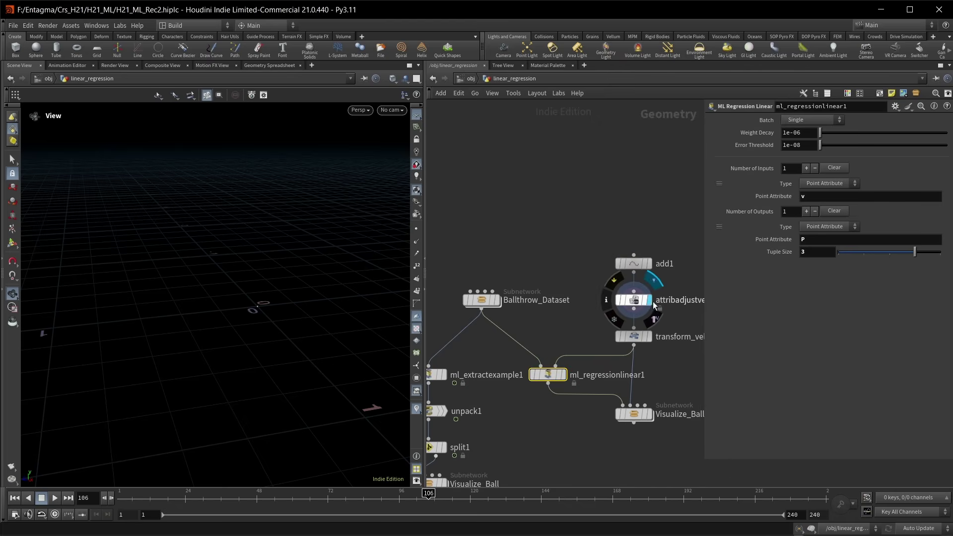
pyautogui.press('r')
pyautogui.click(636, 305)
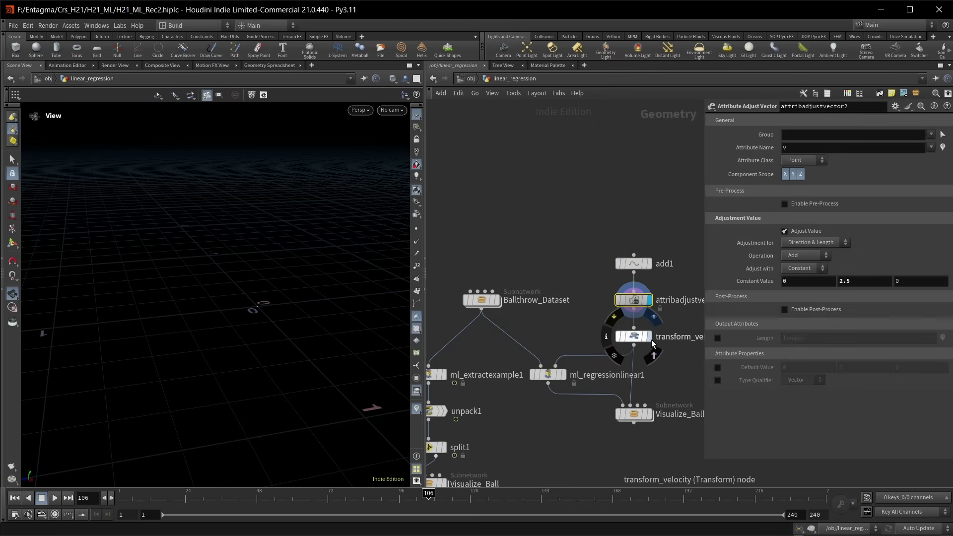
pyautogui.click(547, 377)
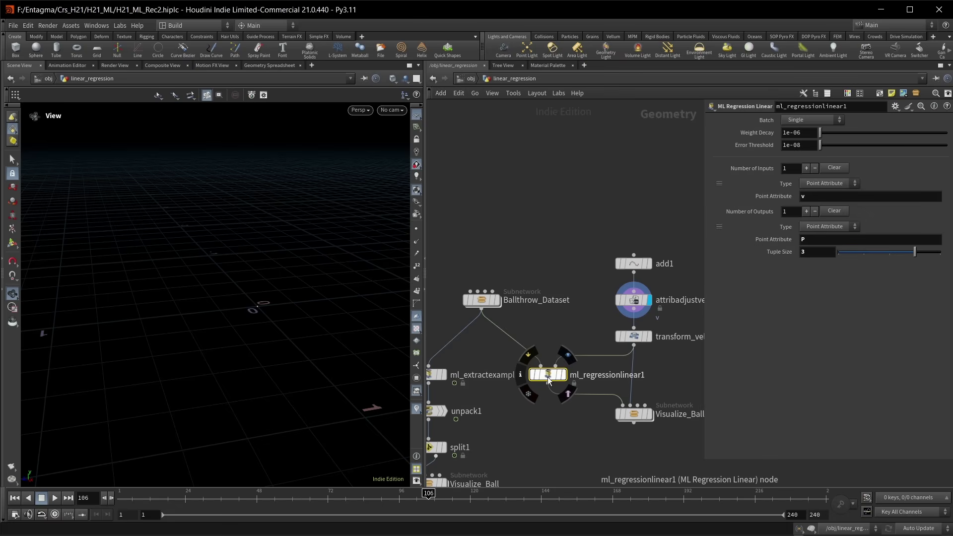
pyautogui.click(650, 413)
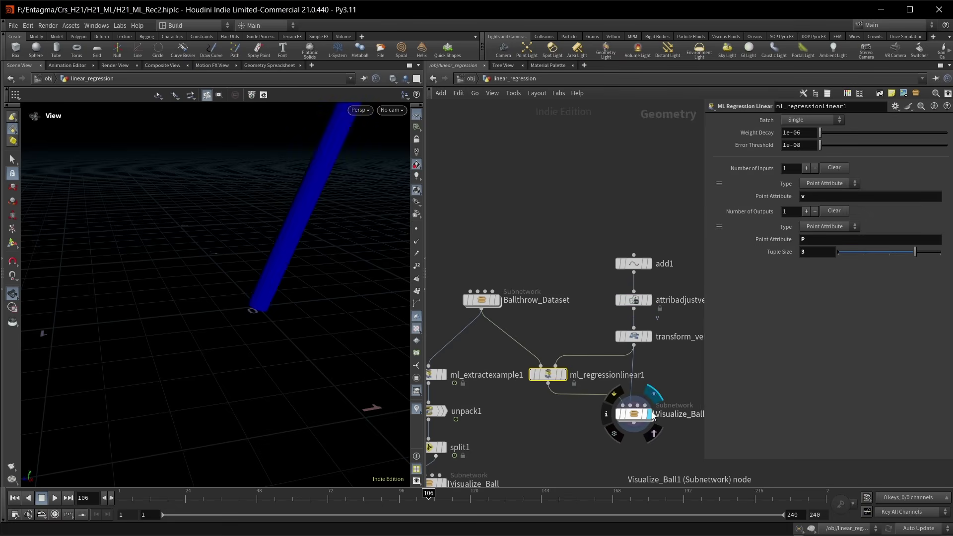
pyautogui.keyDown('alt'); pyautogui.moveTo(102, 278); pyautogui.dragTo(141, 303); pyautogui.keyUp('alt')
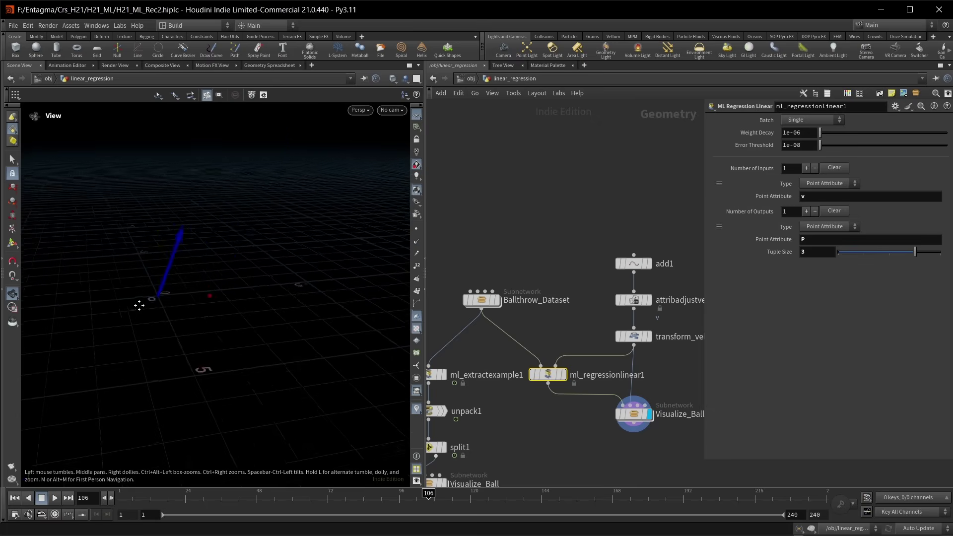
# - Rotate transform_velocity with its handle and lower Uniform Scale to 2.59, shortening the velocity arrow
pyautogui.click(636, 336)
pyautogui.press('Return')
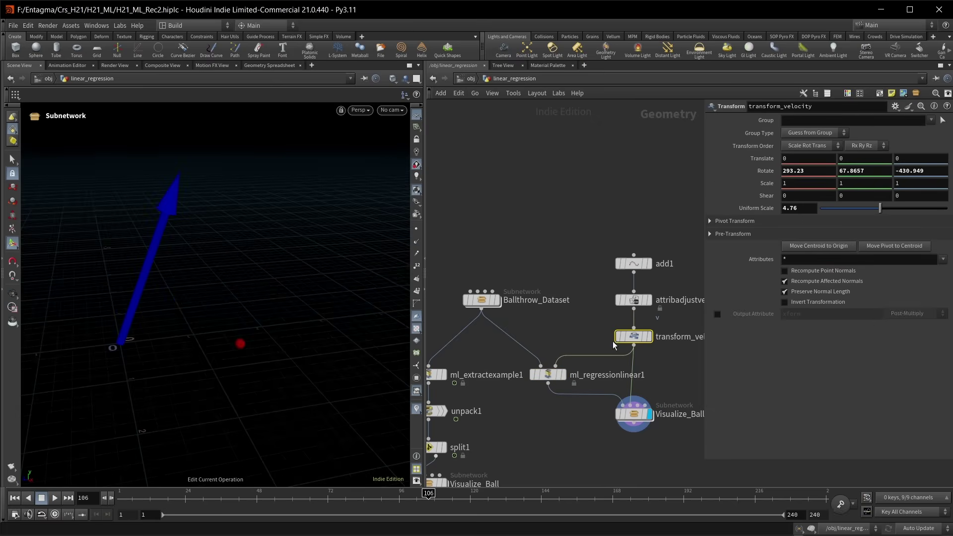
pyautogui.click(647, 336)
pyautogui.click(651, 415)
pyautogui.press('Escape')
pyautogui.moveTo(192, 304); pyautogui.dragTo(230, 334)
pyautogui.press('Escape')
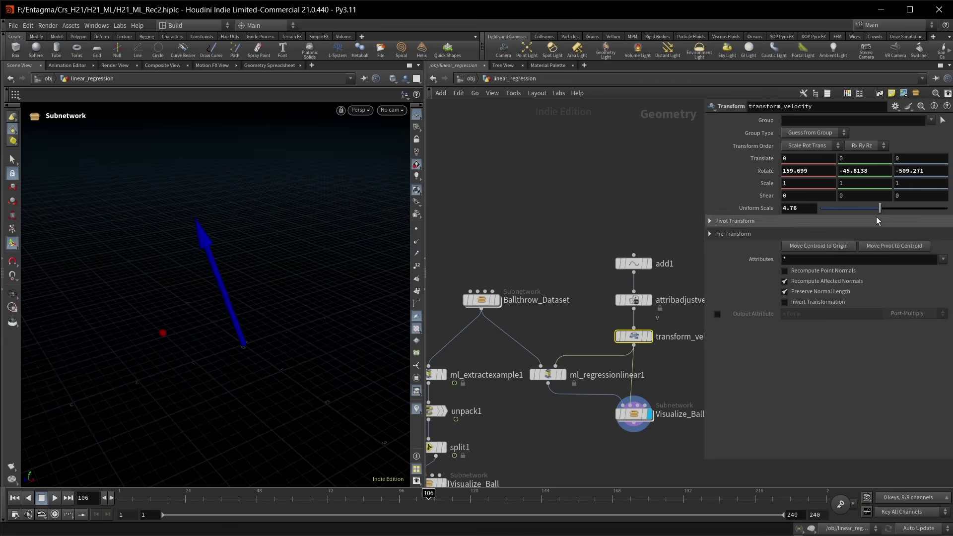
pyautogui.moveTo(877, 220); pyautogui.dragTo(840, 218)
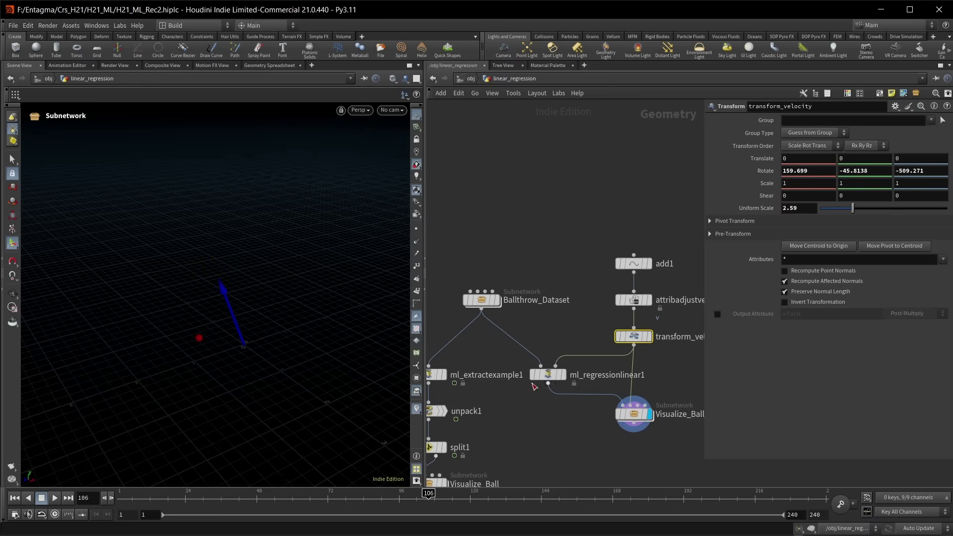
pyautogui.click(546, 375)
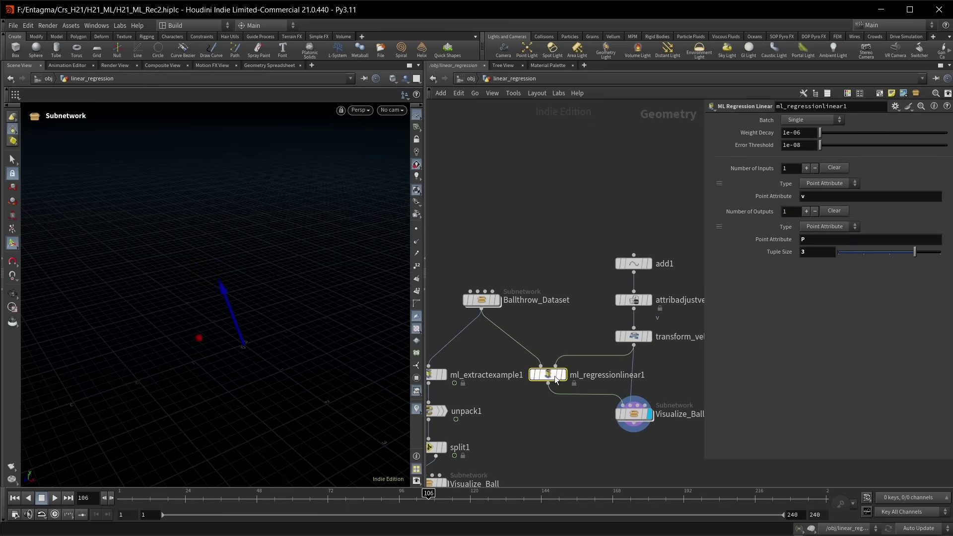